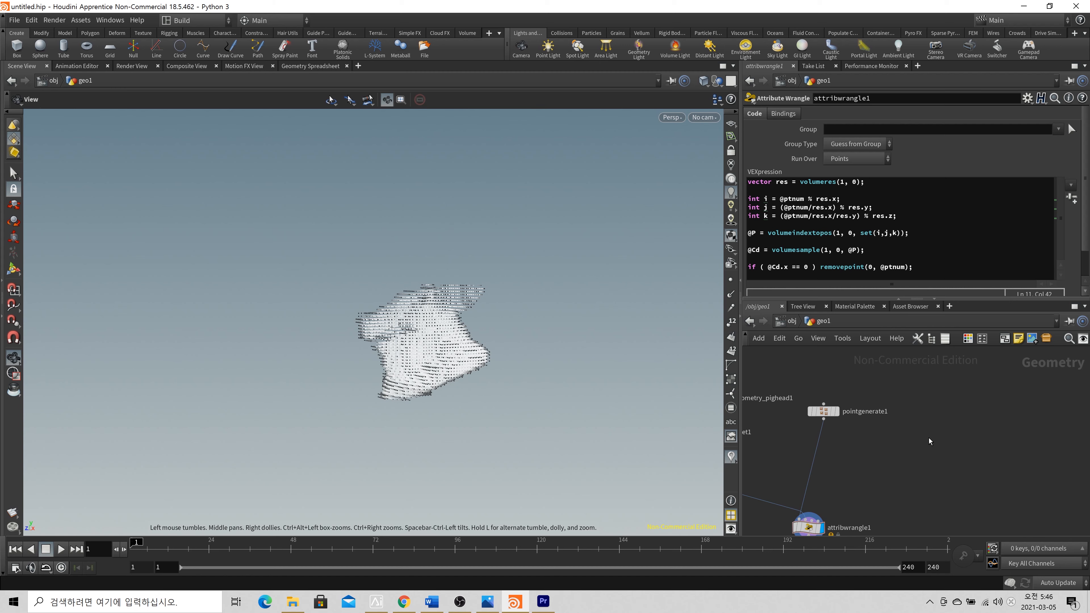
Move the pointgenerate1 and attribwrangle1 nodes to sit compactly beside and below the VOL null.
scroll(929, 438, down, 2)
middle_drag(927, 469, 924, 446)
scroll(898, 463, up, 2)
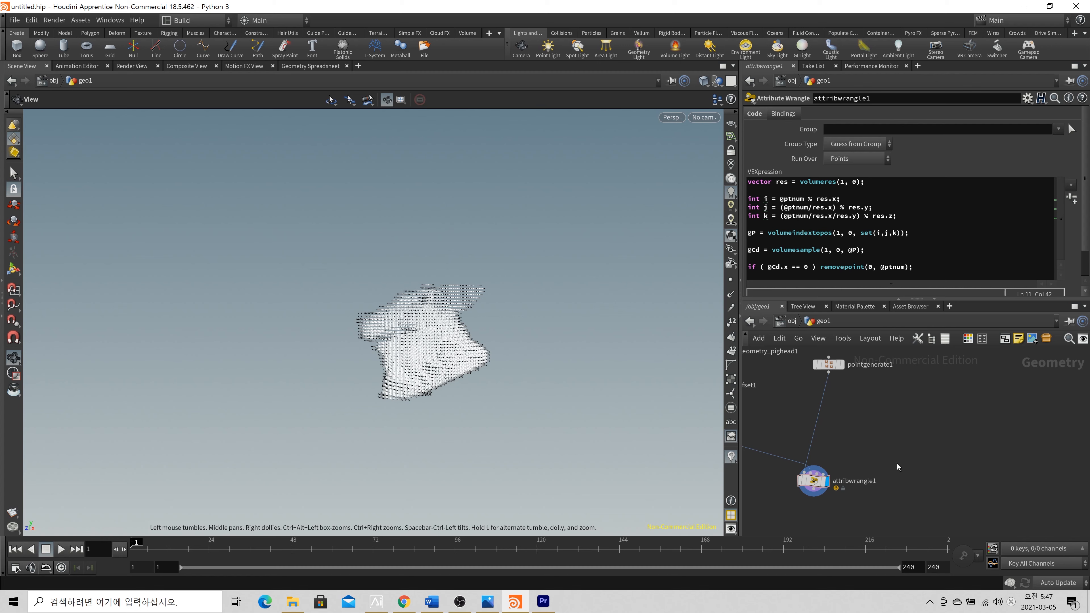
scroll(897, 464, down, 3)
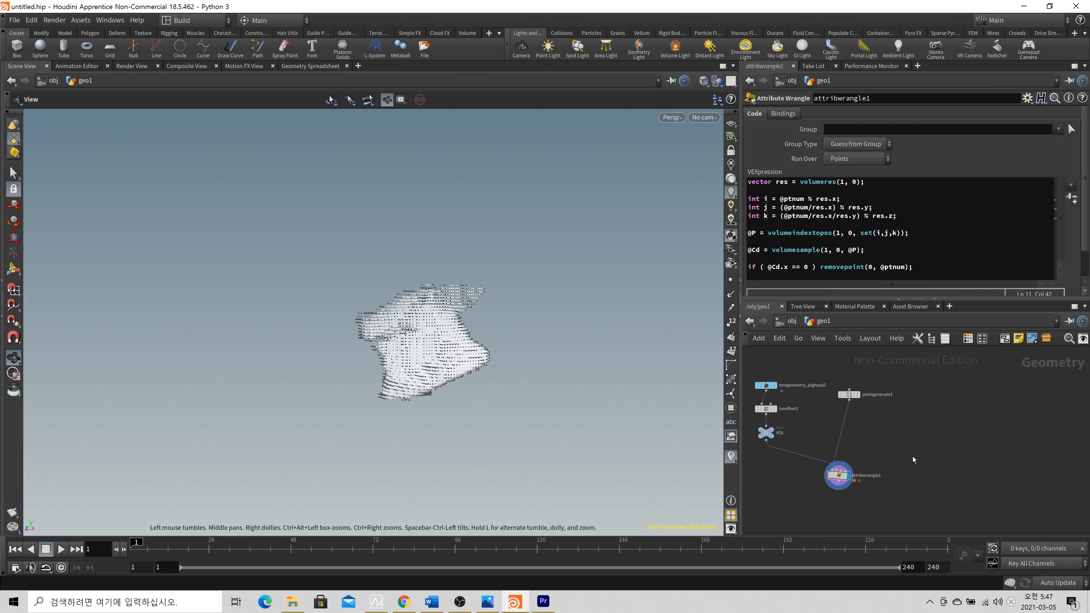
scroll(882, 453, up, 2)
middle_drag(884, 442, 970, 455)
scroll(970, 455, down, 2)
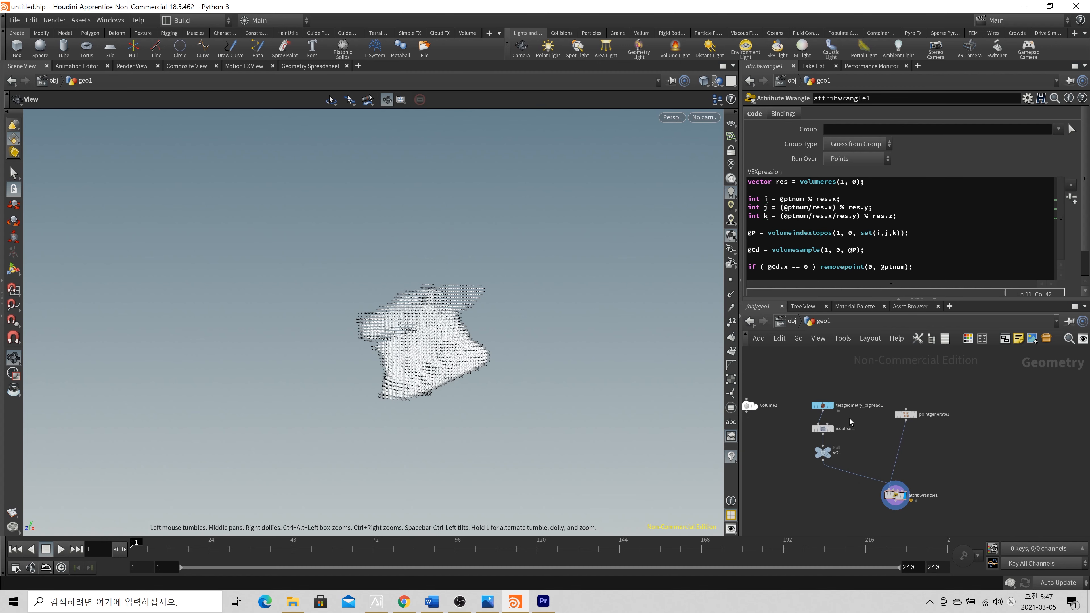
click(822, 405)
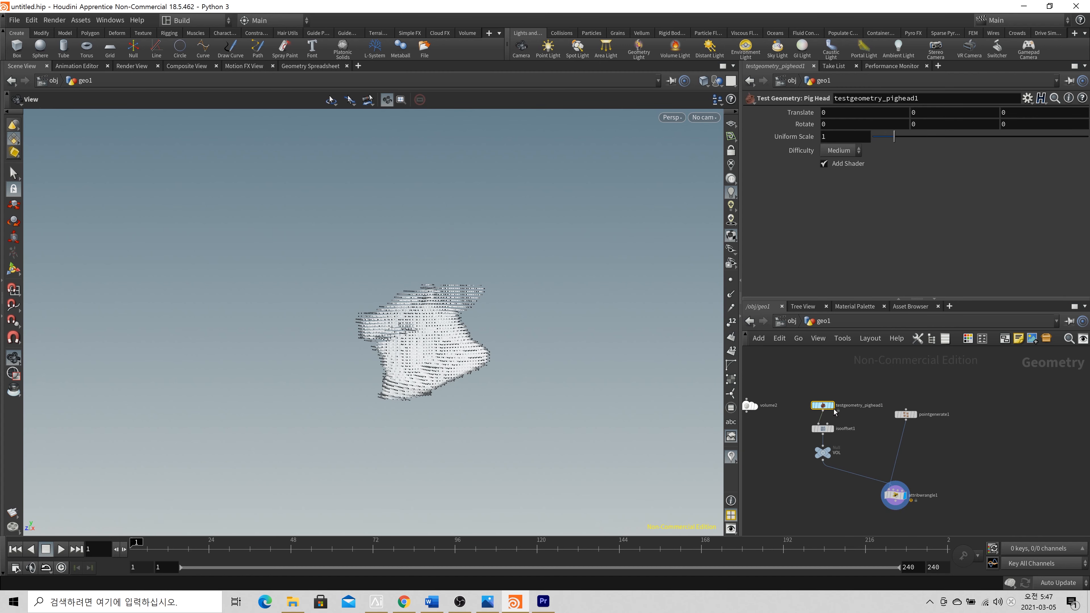
drag(937, 508, 898, 408)
drag(912, 418, 872, 456)
click(900, 504)
drag(856, 533, 845, 477)
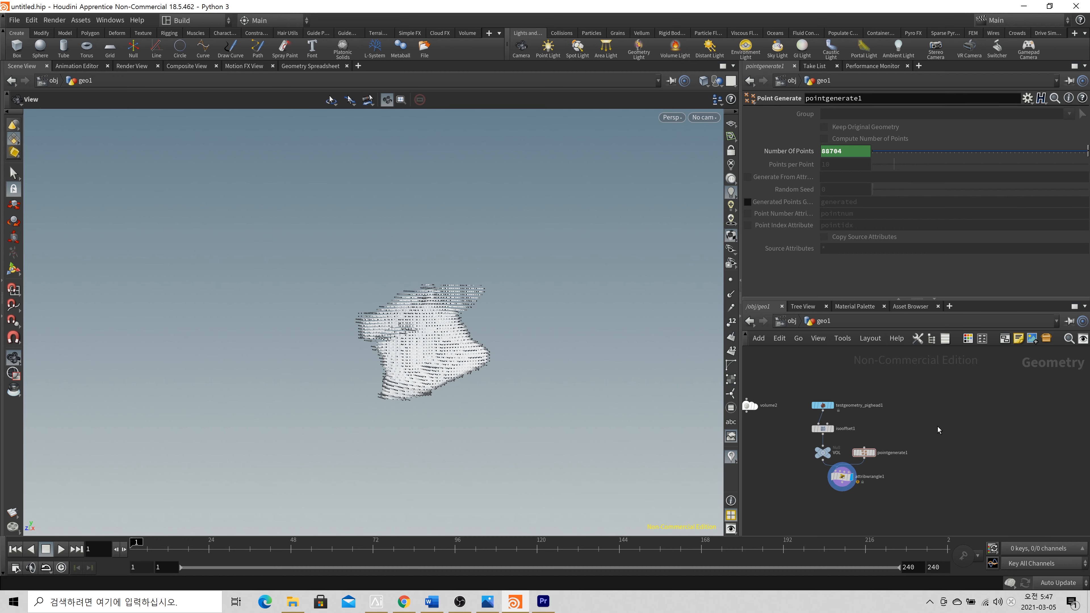
Add a VDB from Polygons node in the empty space beside the isooffset1 branch.
key(Tab)
text(vdbfromp)
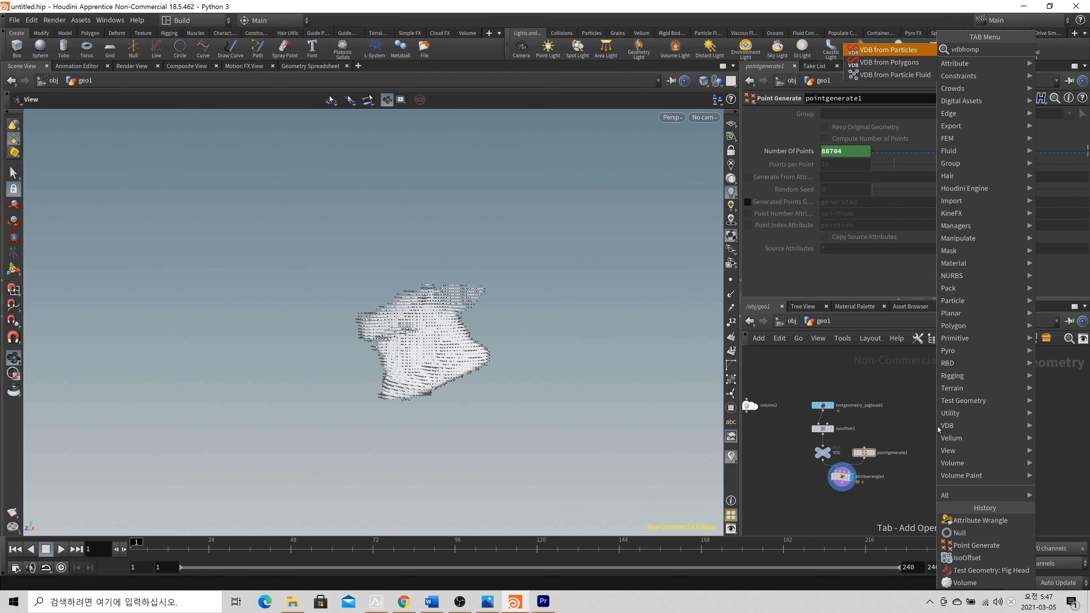
key(Down)
key(Return)
click(937, 427)
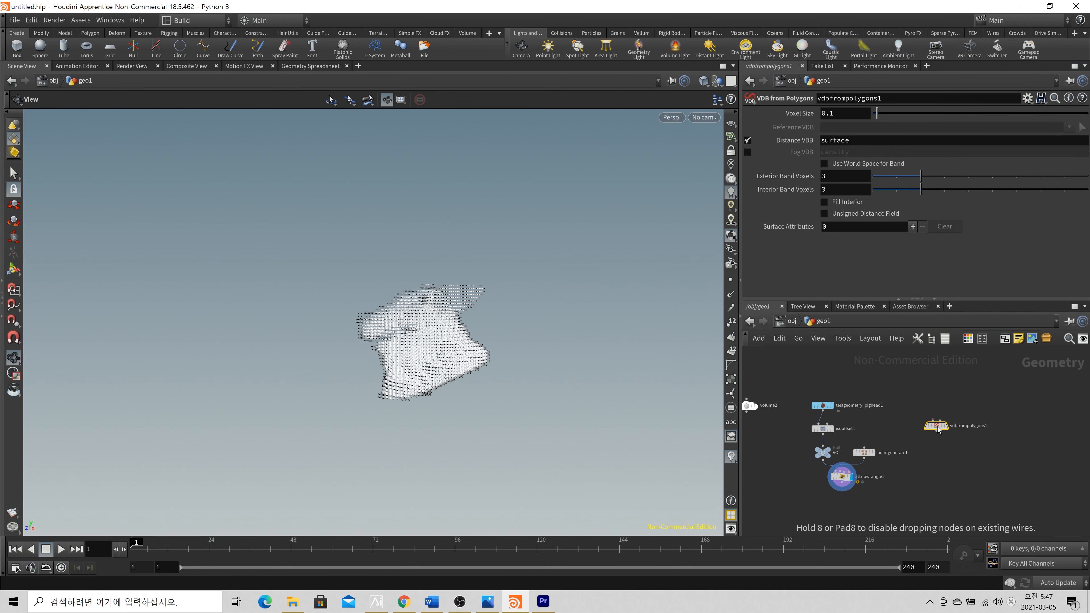
Connect the output of testgeometry_pighead1 to the first input of vdbfrompolygons1.
scroll(937, 427, up, 5)
scroll(938, 429, down, 5)
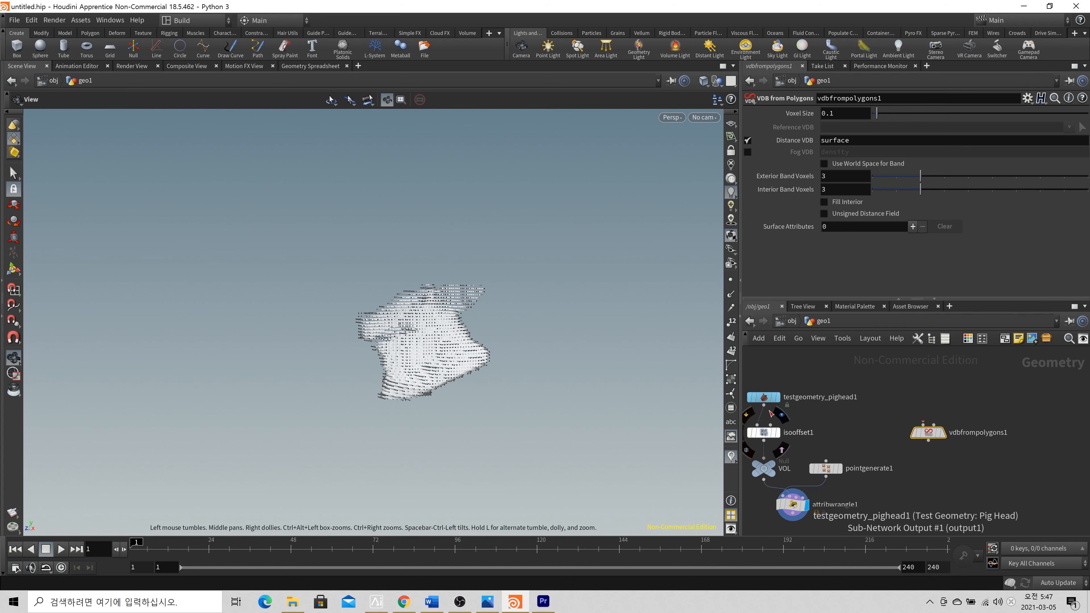
drag(770, 397, 922, 424)
scroll(927, 429, up, 3)
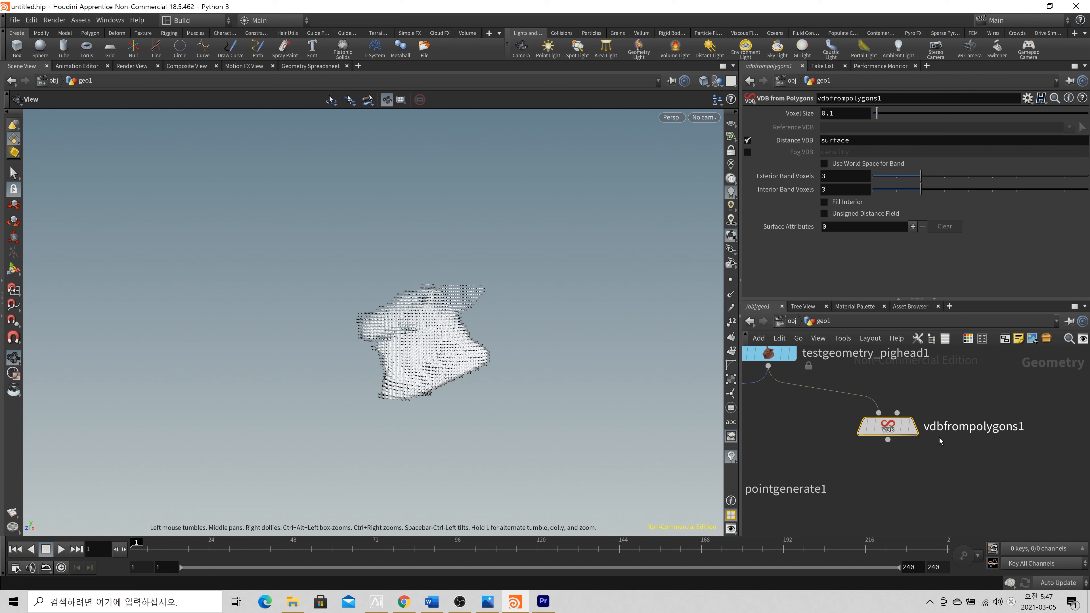
Browse the available VDB operators without adding one.
mouse_move(900, 435)
key(Tab)
text(vdb)
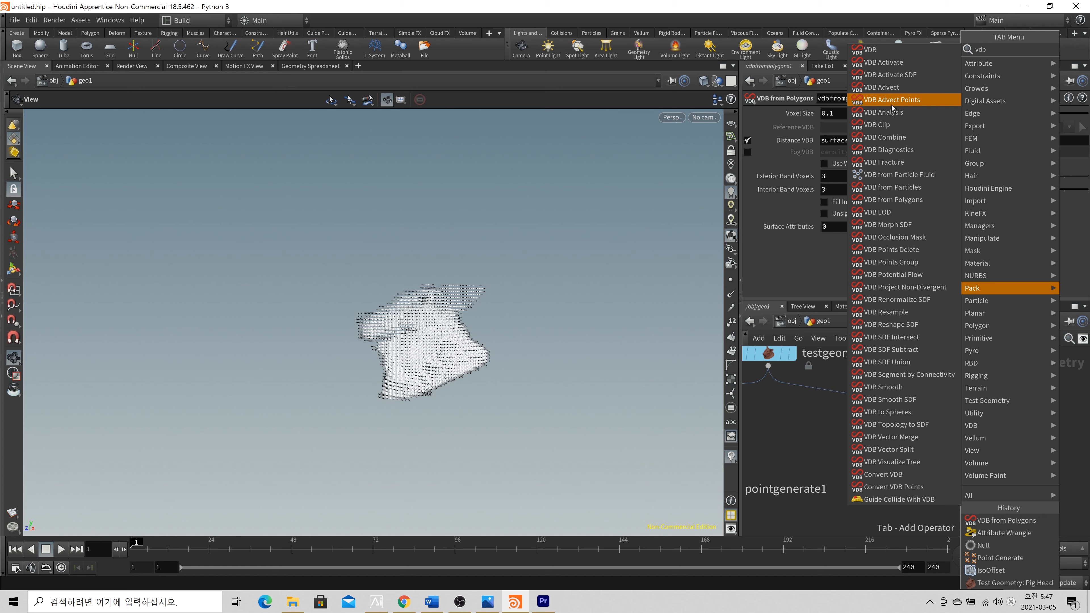
mouse_move(972, 425)
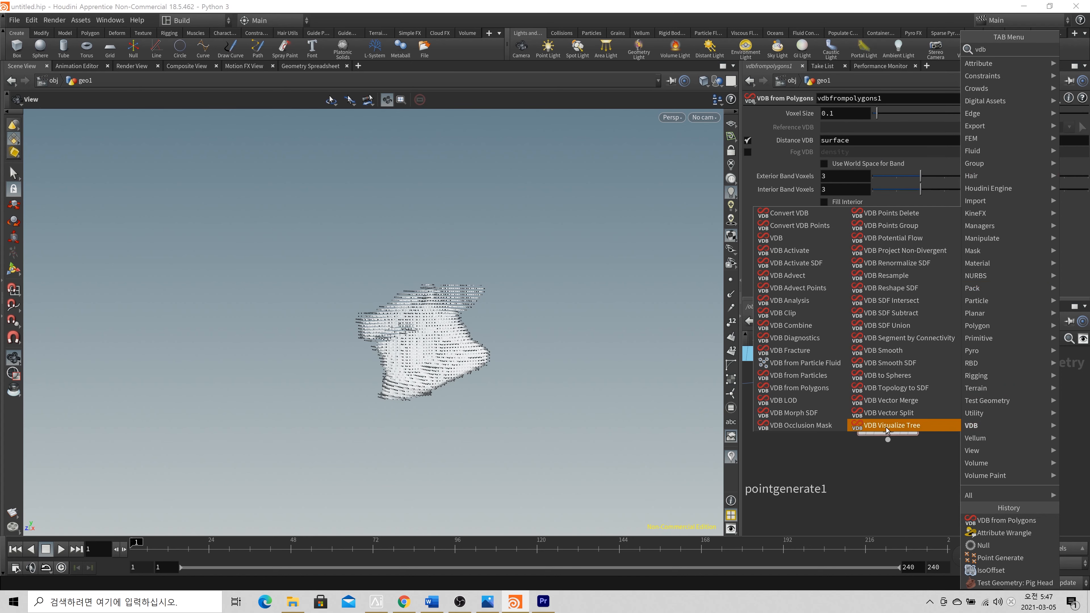
click(933, 482)
Display vdbfrompolygons1 in the viewport and switch its output from Distance VDB to Fog VDB.
middle_drag(856, 434, 846, 431)
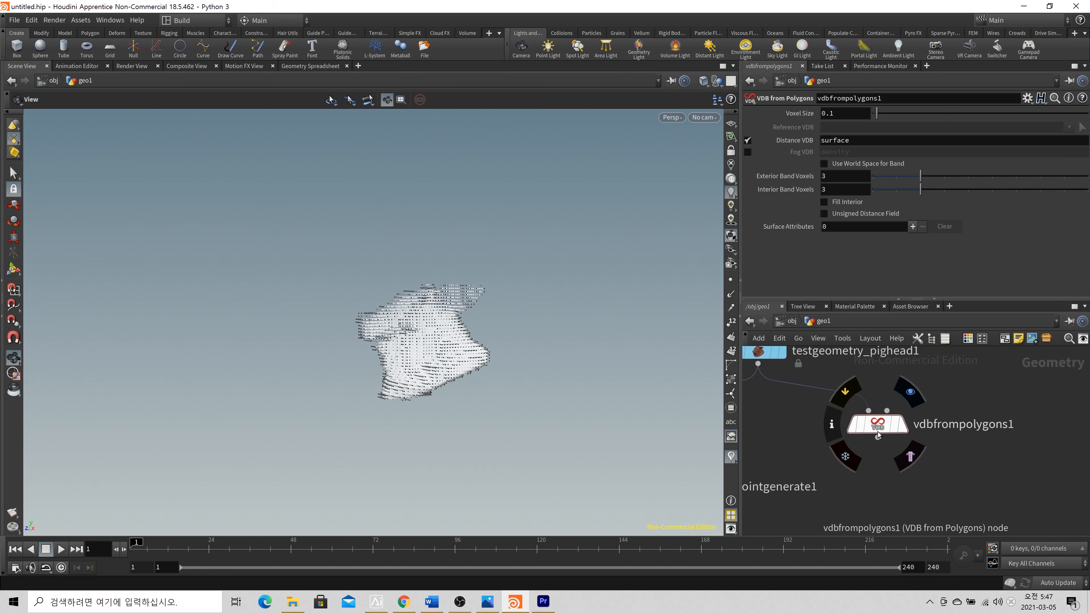
click(905, 424)
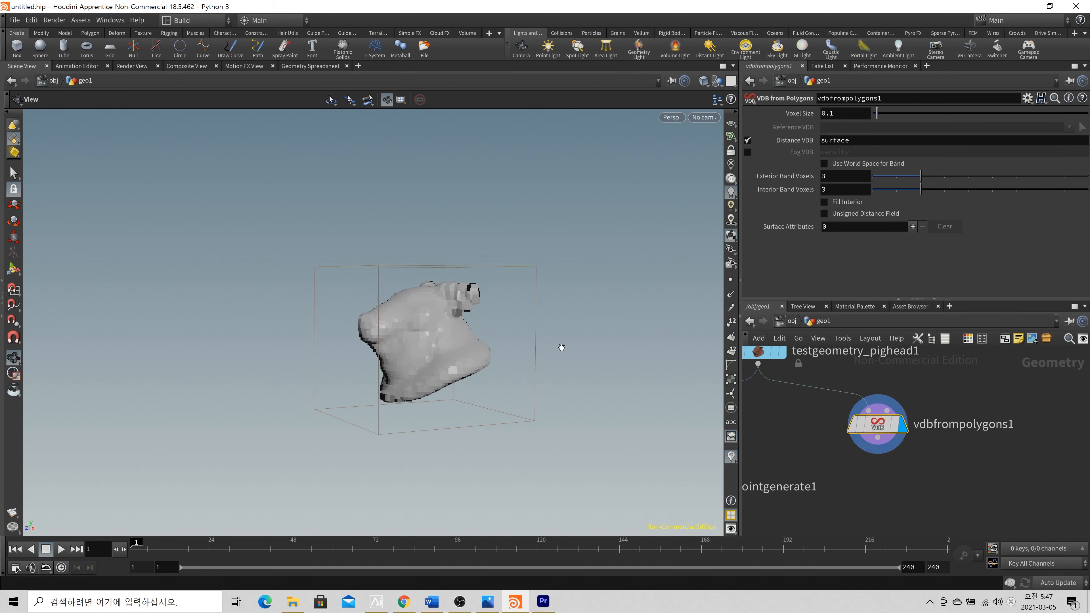
right_drag(401, 310, 472, 328)
drag(472, 329, 494, 332)
middle_drag(494, 332, 428, 320)
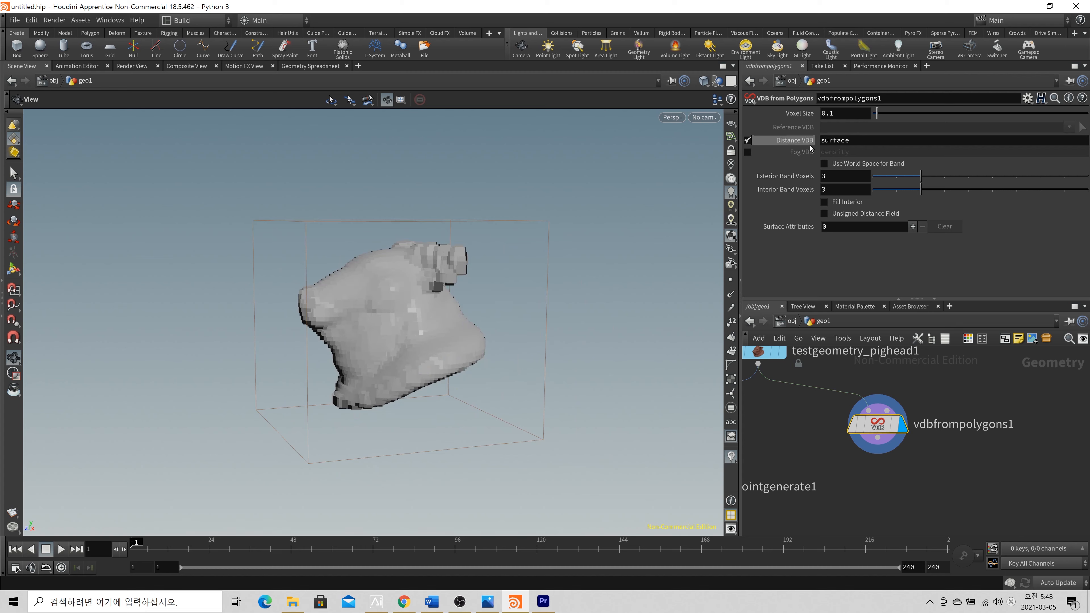
click(748, 142)
click(748, 152)
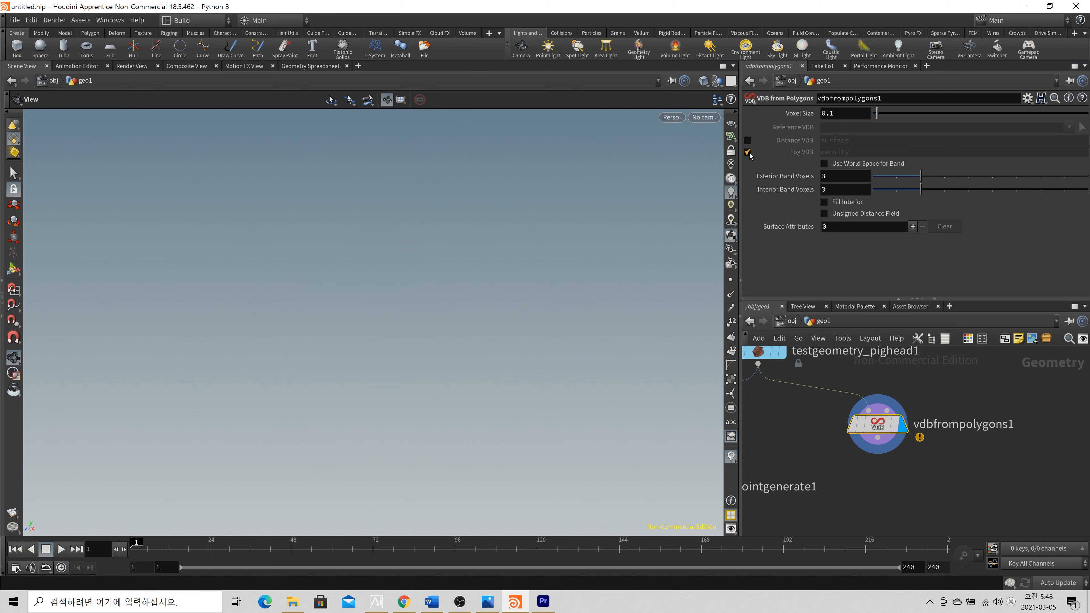
Compare the isooffset1 fog volume with the vdbfrompolygons1 fog by displaying each node in turn.
scroll(812, 411, down, 3)
middle_drag(812, 411, 853, 399)
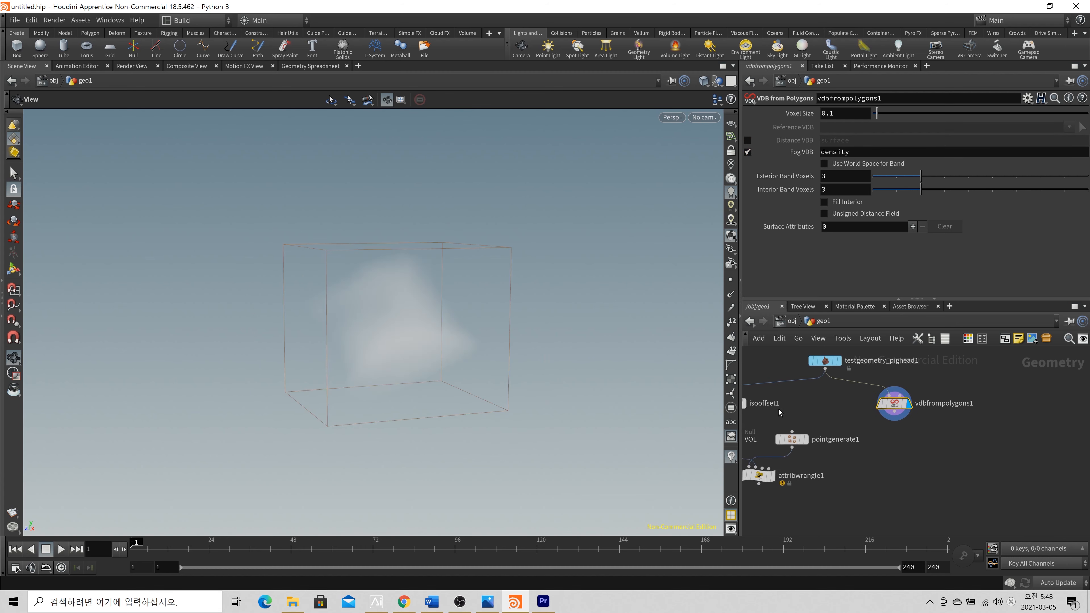
middle_drag(746, 408, 831, 404)
click(828, 404)
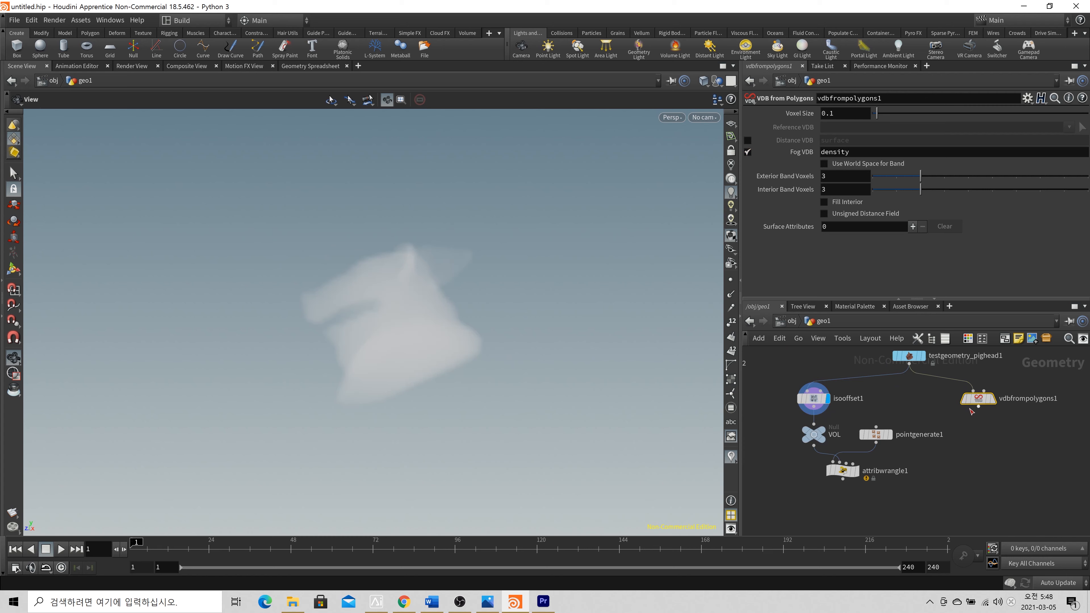
click(991, 399)
drag(365, 352, 451, 351)
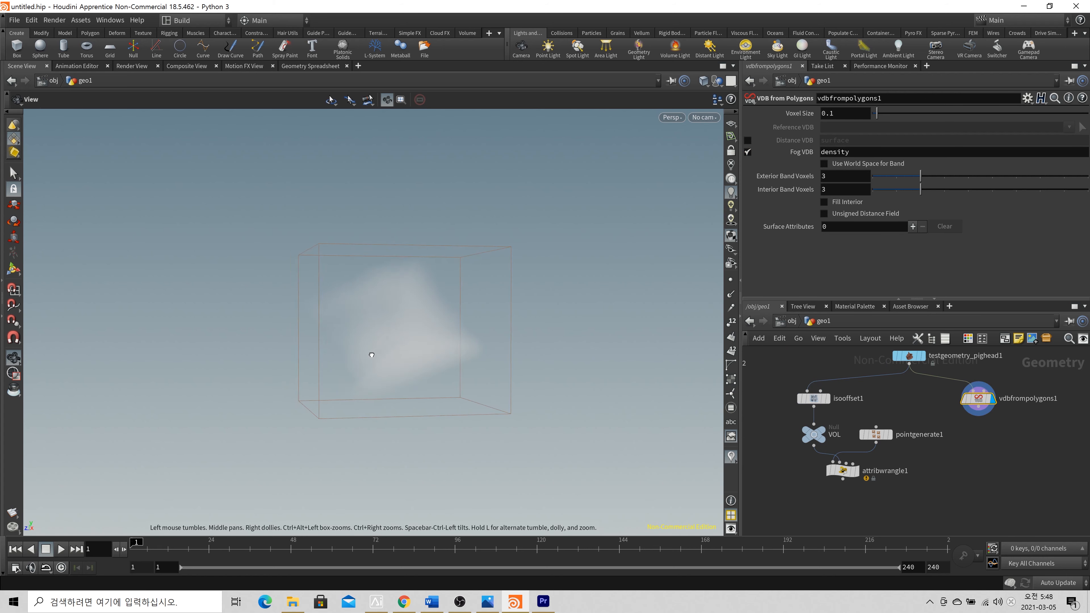
drag(1042, 449, 969, 393)
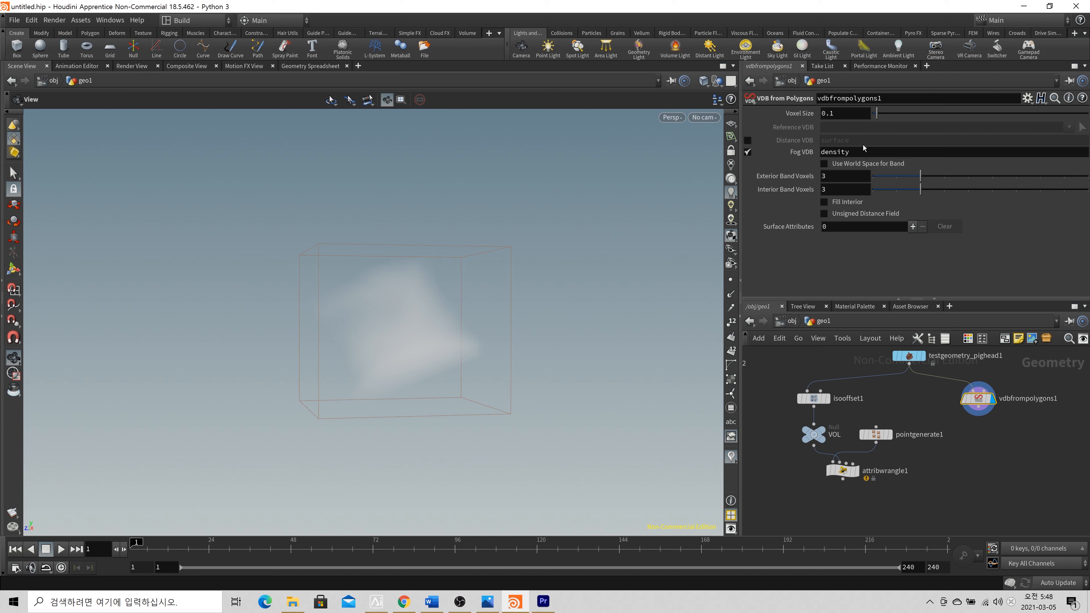
Check the division size of isooffset1 and set the voxel size of vdbfrompolygons1 to 0.05.
click(811, 399)
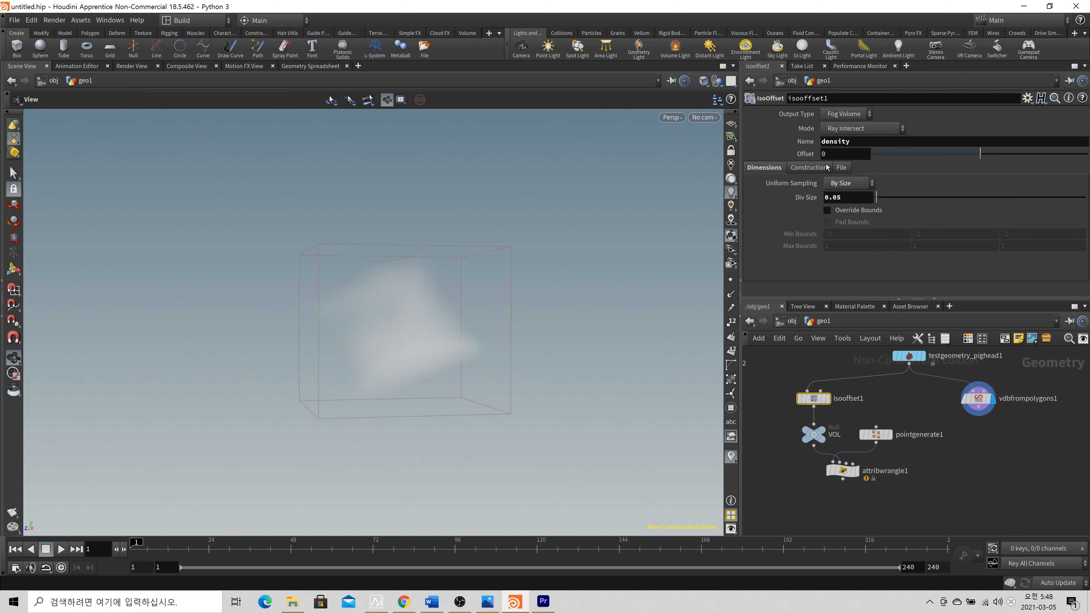
click(978, 398)
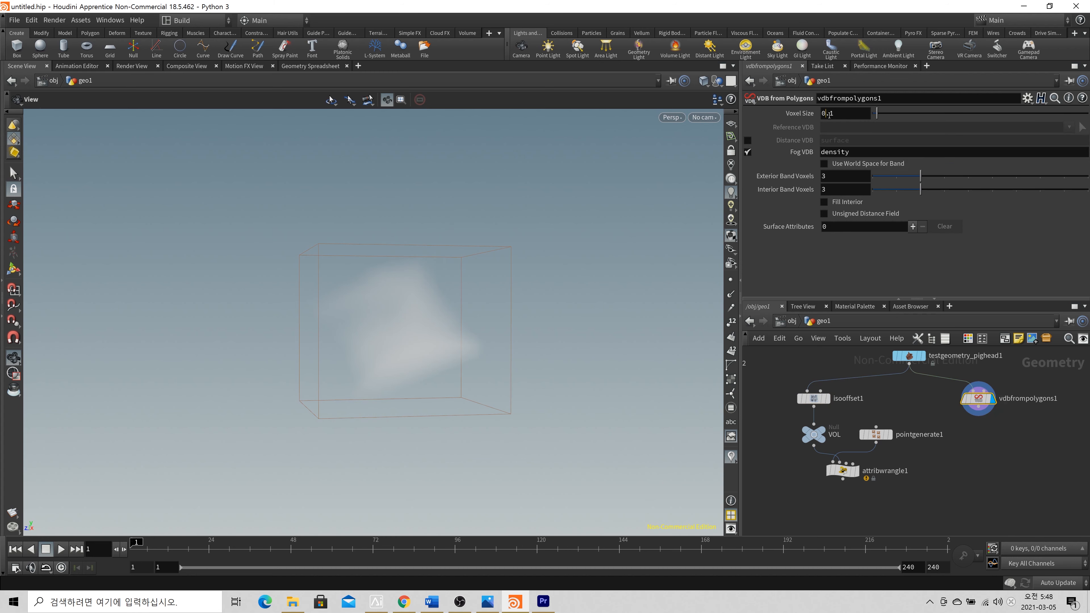
drag(827, 113, 864, 124)
key(Right)
text(05)
key(Return)
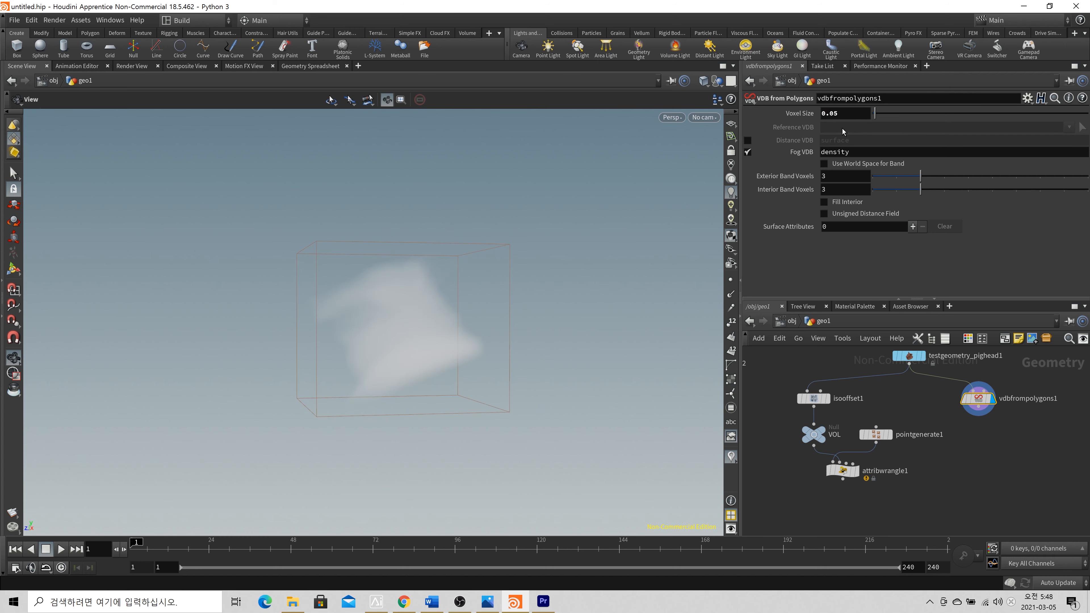
Compare the node info of vdbfrompolygons1 and isooffset1, examining resolution, voxel count and bounding box.
middle_click(974, 399)
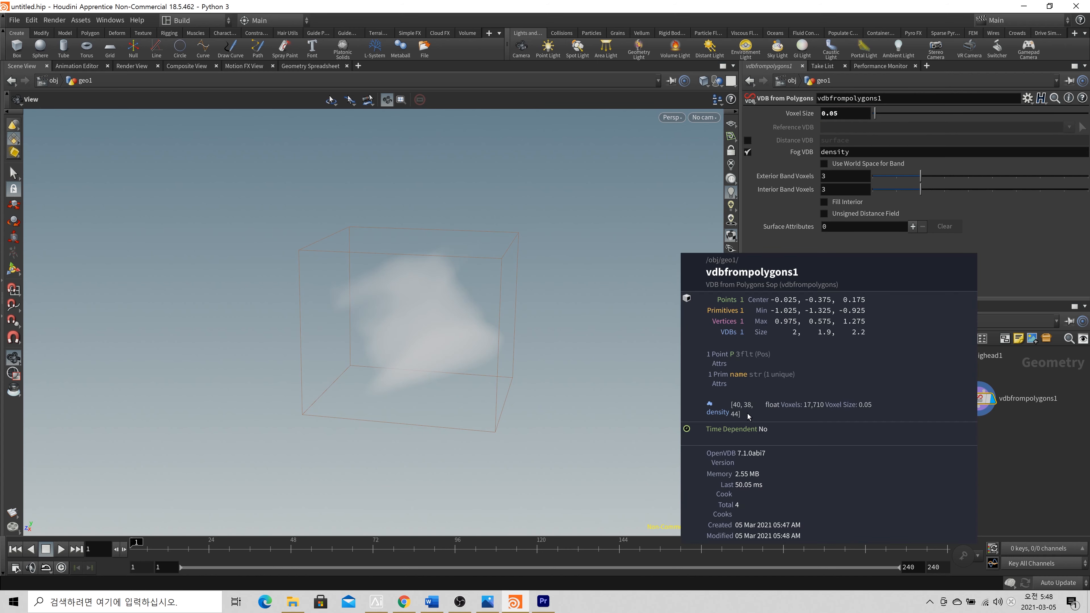
middle_click(820, 399)
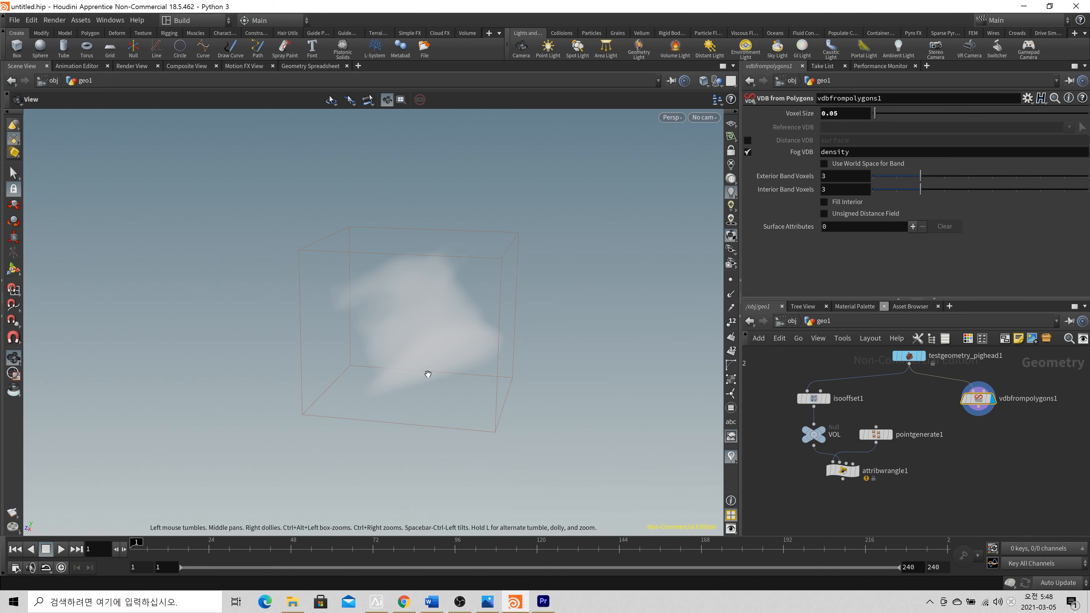
drag(426, 373, 446, 328)
middle_click(978, 399)
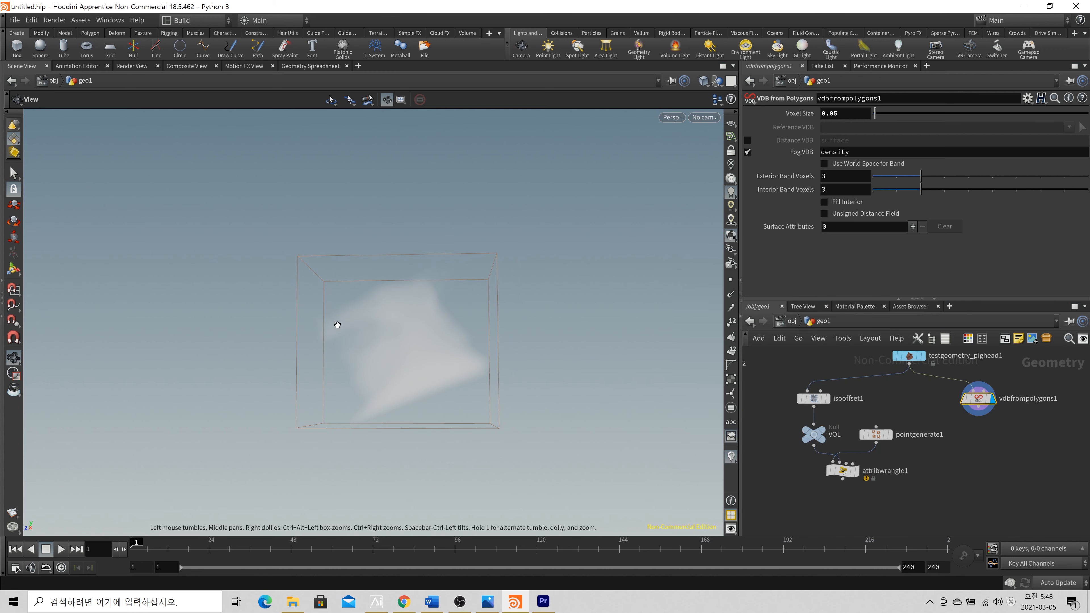
drag(335, 324, 356, 298)
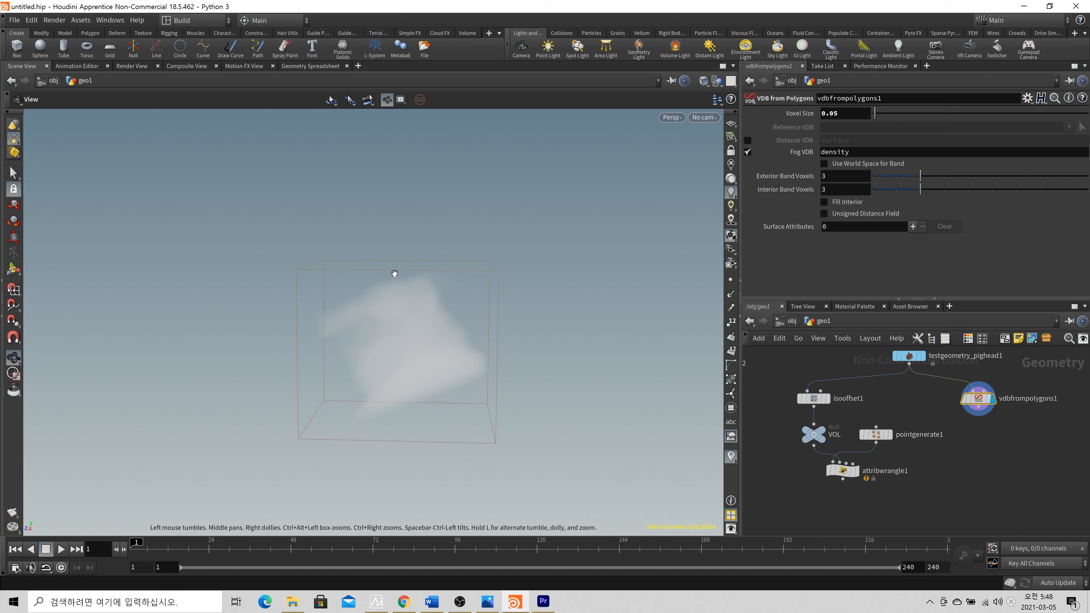
Move the testgeometry_pighead1 node slightly higher above its two branches.
mouse_move(900, 365)
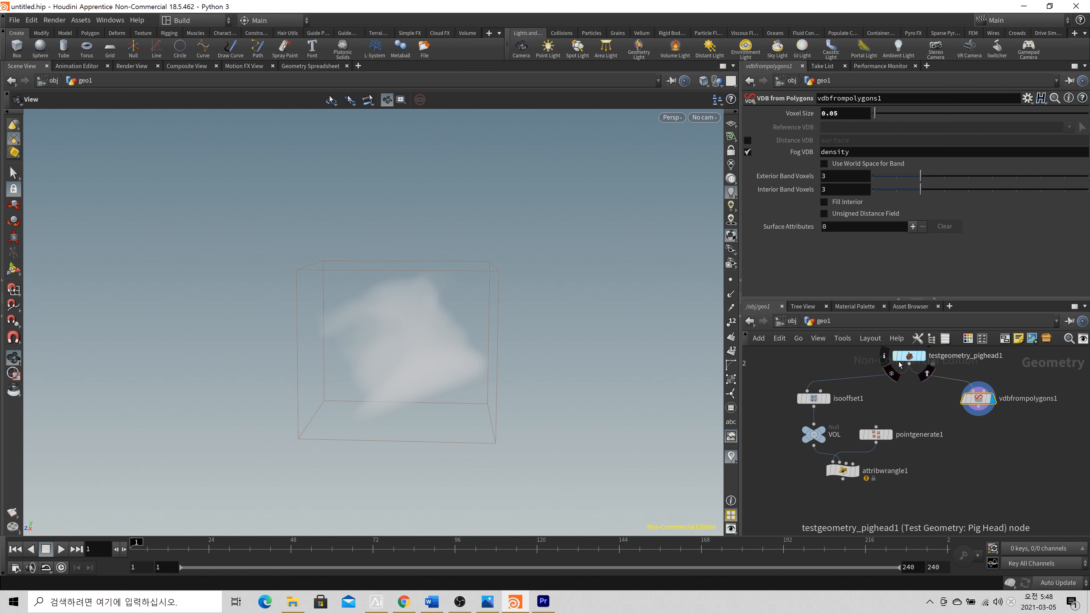
drag(900, 365, 884, 357)
scroll(949, 403, down, 1)
middle_drag(980, 464, 973, 435)
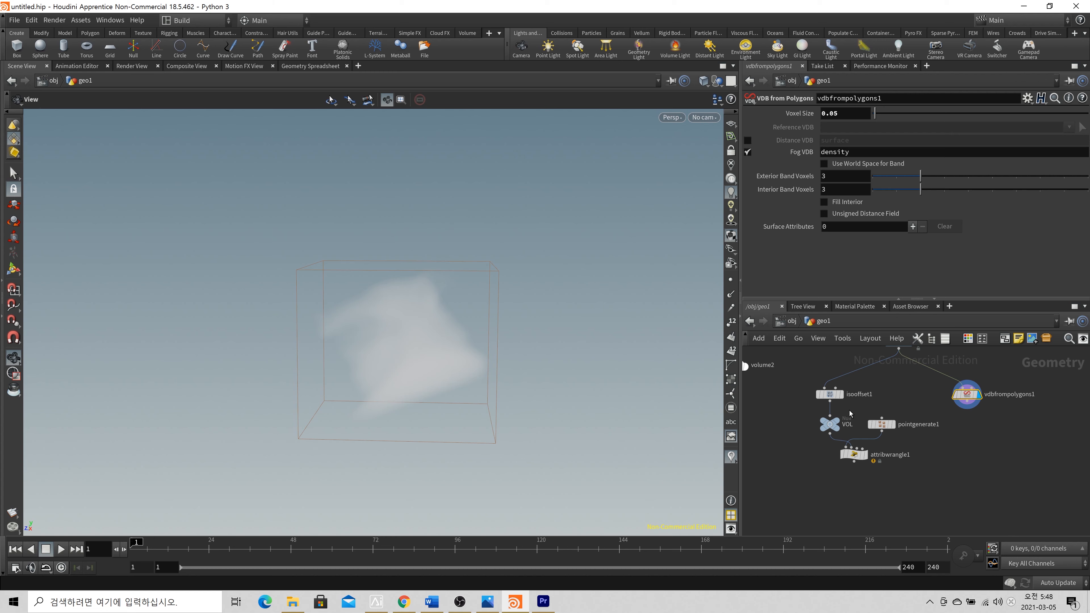
Display isooffset1 and set its Div Size to 0.01.
click(837, 407)
click(835, 403)
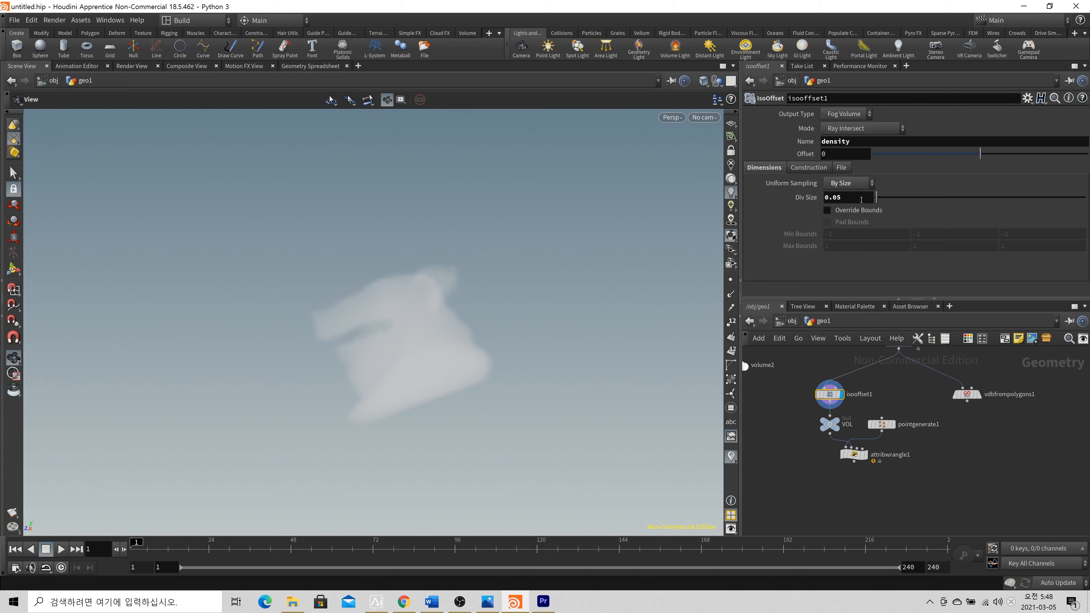
click(837, 200)
key(BackSpace)
text(1)
key(Return)
Inspect the node info of isooffset1 for its voxel count, memory and cook time.
scroll(887, 396, up, 3)
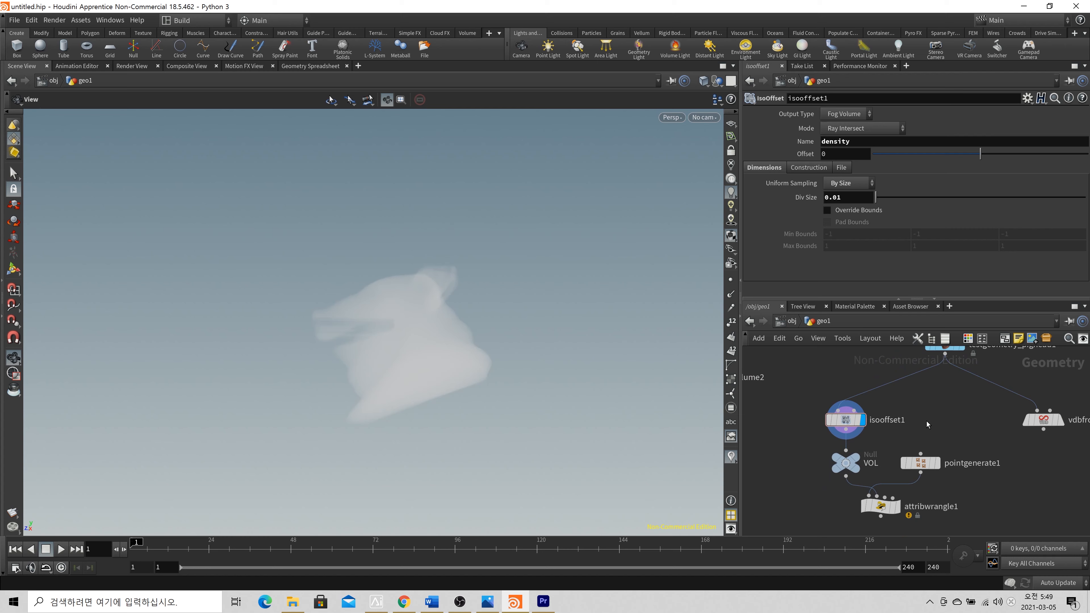
middle_click(843, 419)
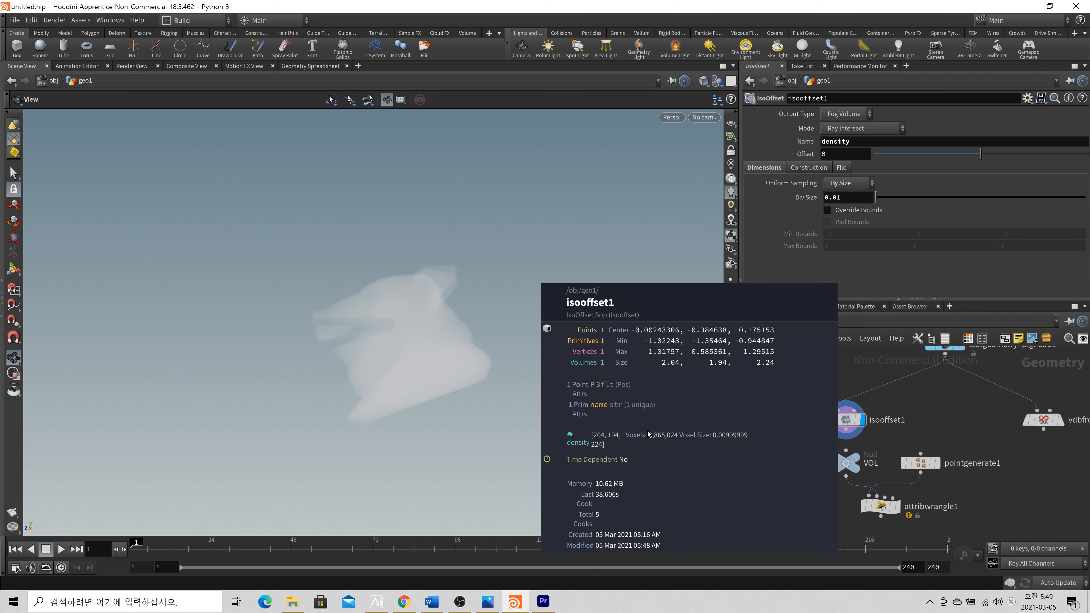
scroll(773, 402, down, 2)
middle_drag(773, 403, 691, 412)
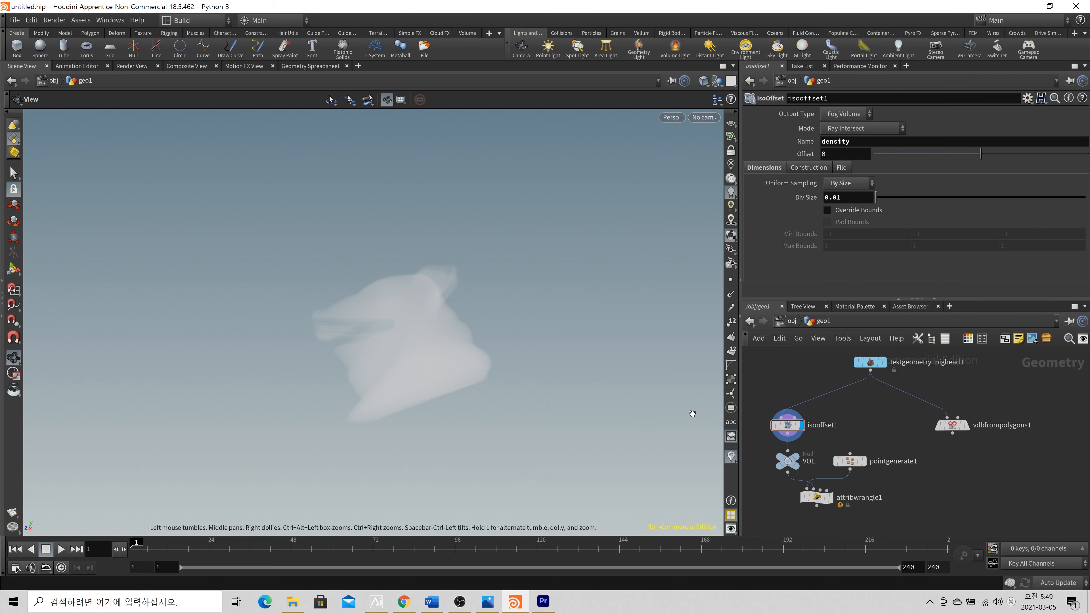
Switch the display between vdbfrompolygons1 and isooffset1 to compare the fine volume with the VDB, ending on vdbfrompolygons1.
scroll(941, 422, up, 4)
mouse_move(930, 434)
click(892, 410)
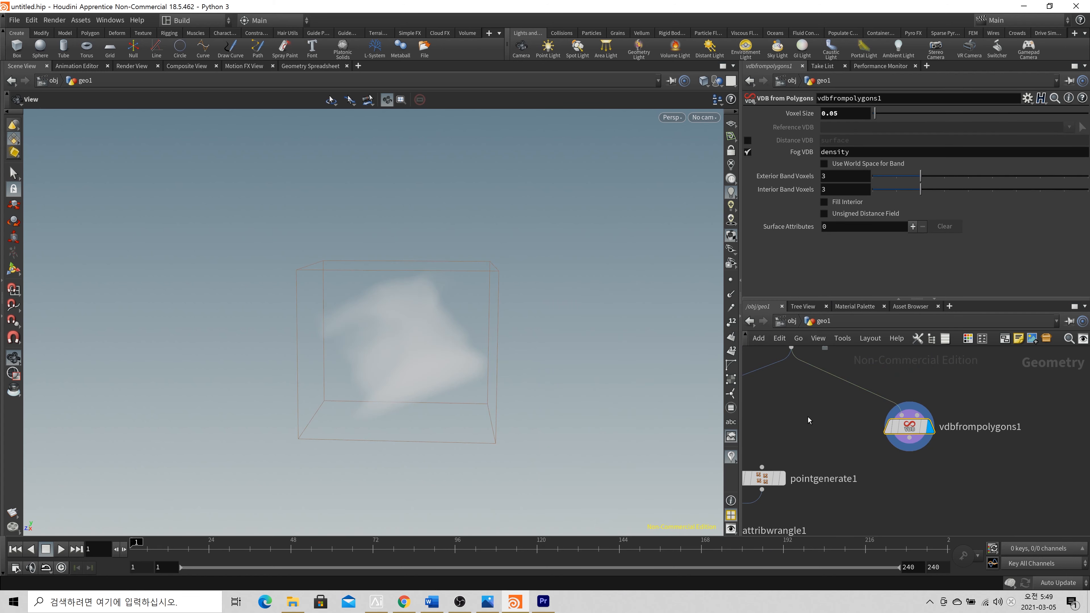
key(h)
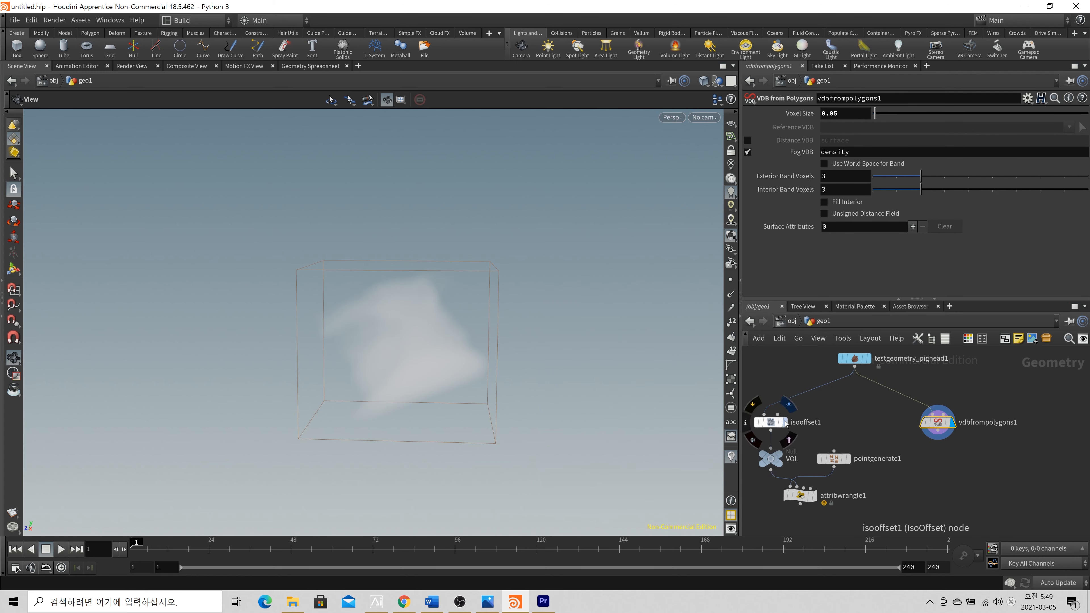
click(784, 422)
click(951, 422)
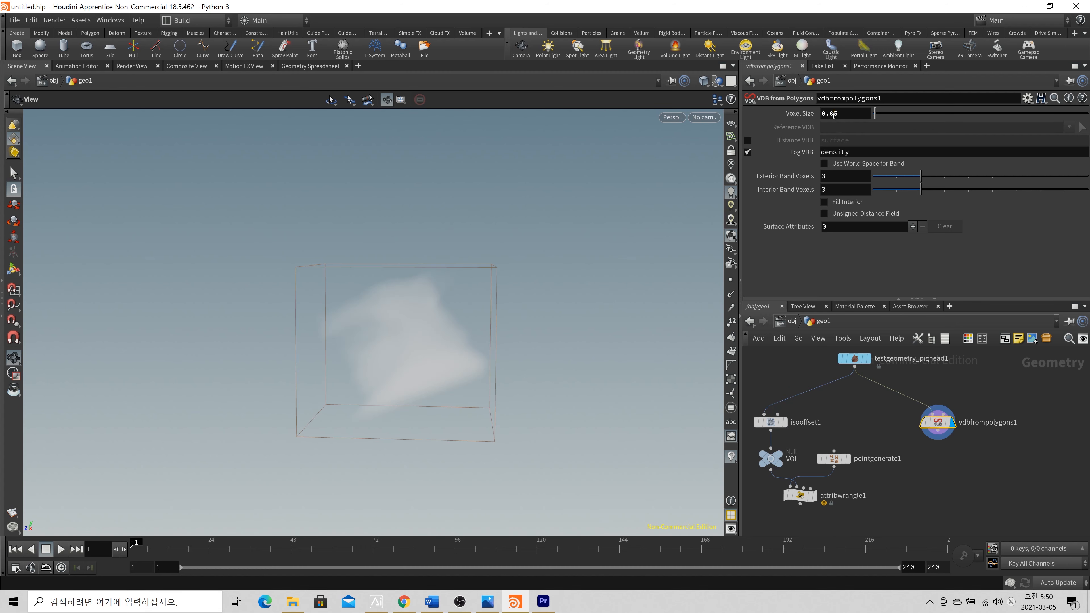
Set the voxel size of vdbfrompolygons1 to 0.01.
drag(834, 114, 843, 115)
text(1)
key(Return)
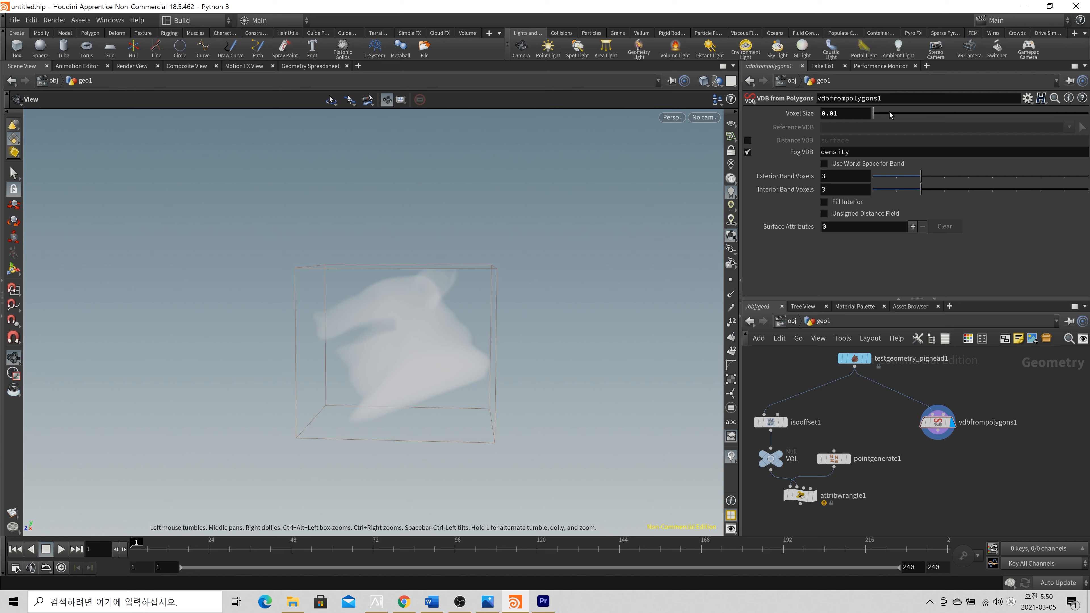
Refine the pig head VDB to a voxel size of 0.005 and view the volume up close.
click(848, 114)
key(BackSpace)
text(05)
key(Return)
drag(518, 355, 465, 353)
scroll(465, 353, up, 3)
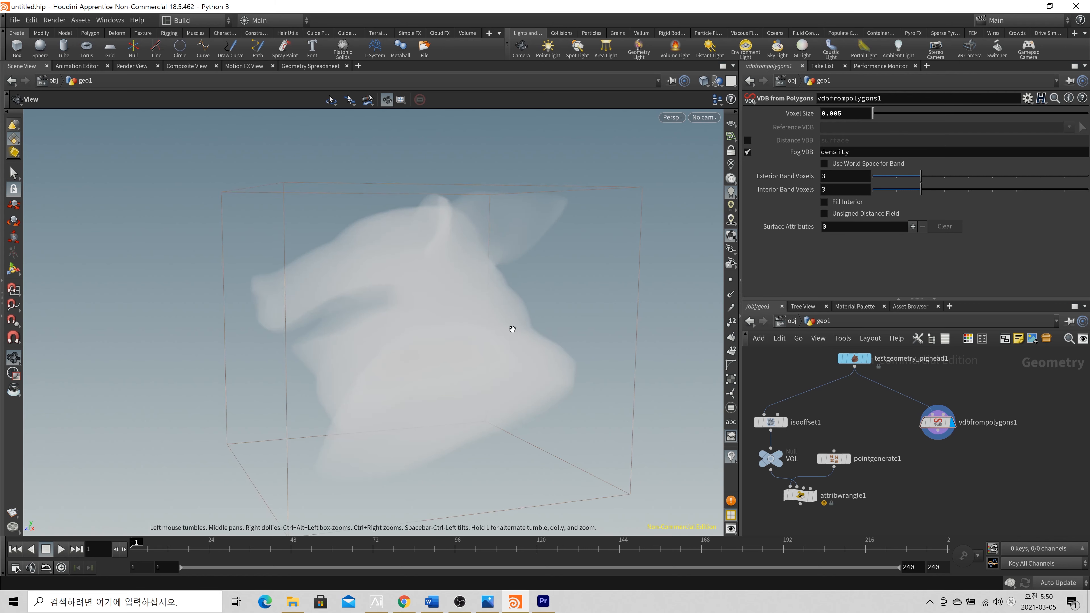
Set the voxel size of vdbfrompolygons1 to 0.002 and inspect its node info for voxel count, memory and cook time.
drag(840, 117, 847, 116)
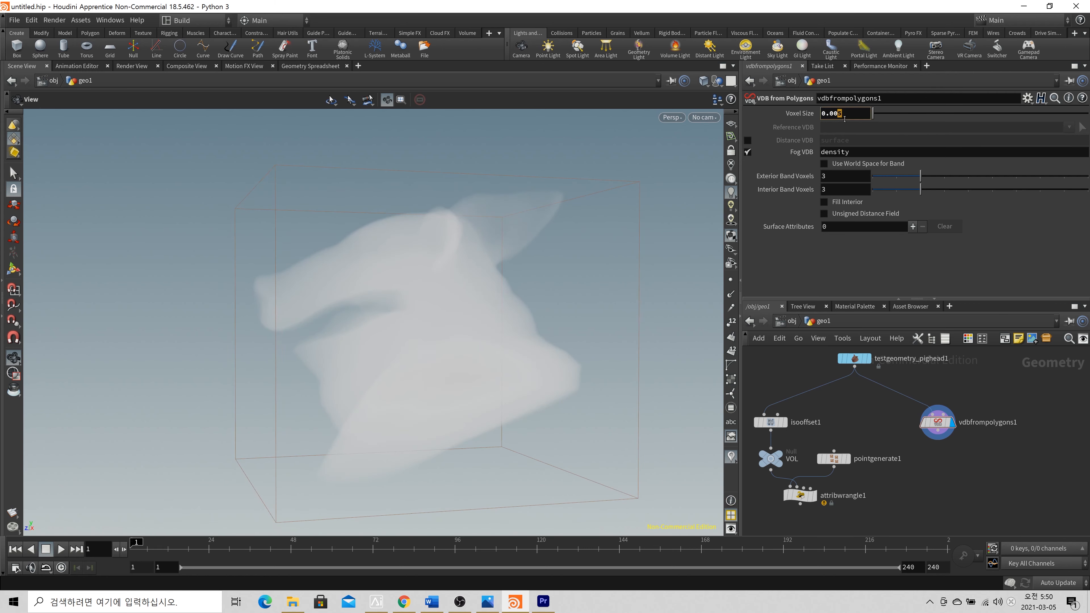
text(2)
key(Return)
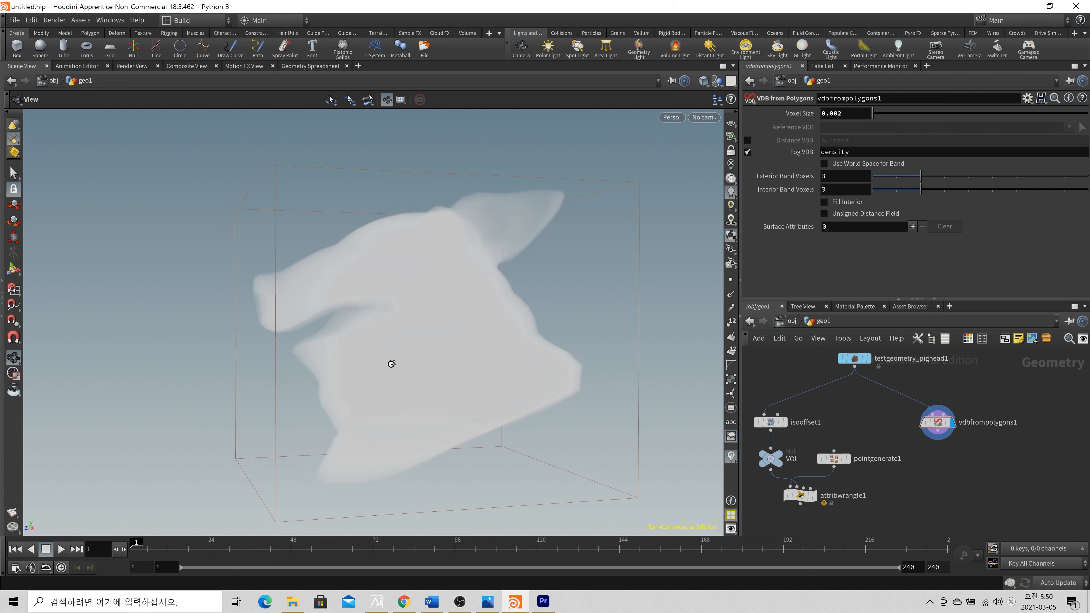
scroll(394, 370, down, 3)
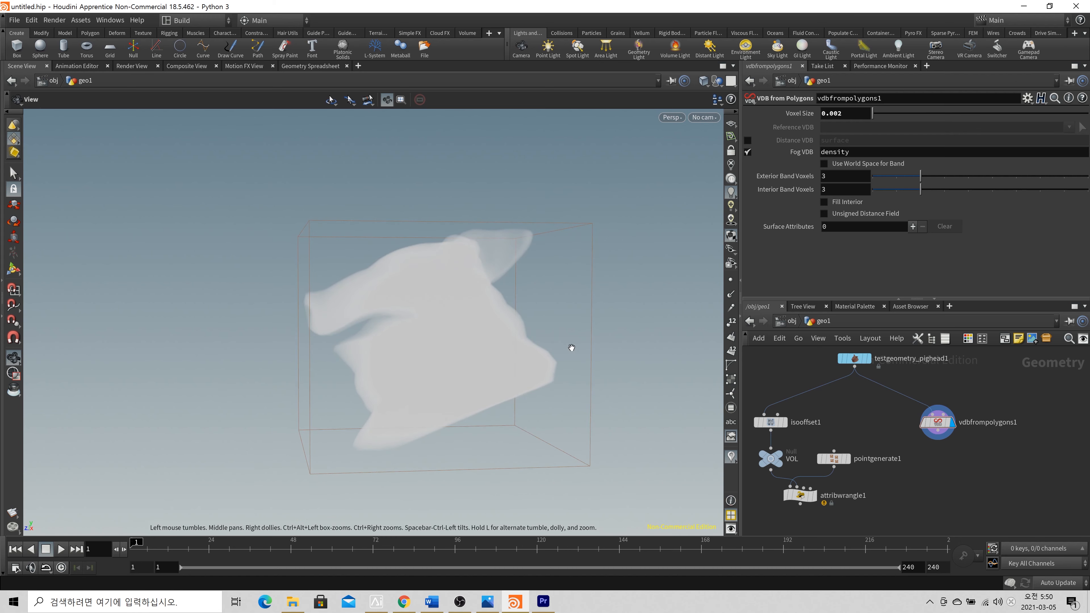
middle_click(920, 438)
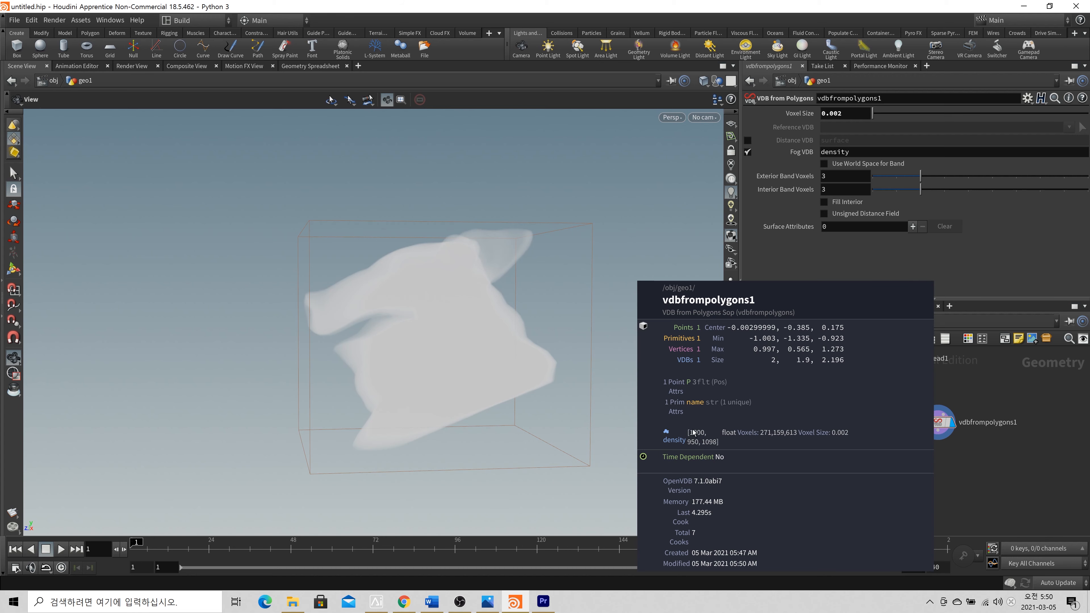
middle_drag(693, 430, 694, 453)
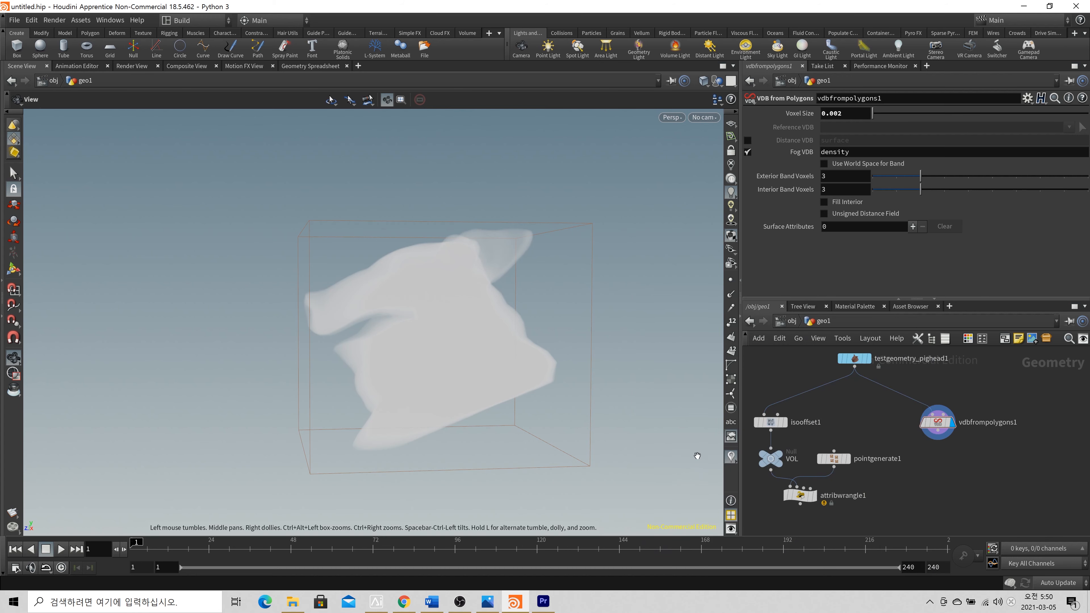
Set the voxel size of vdbfrompolygons1 to 0.001 and check its node info.
click(841, 116)
key(BackSpace)
text(1)
click(1010, 422)
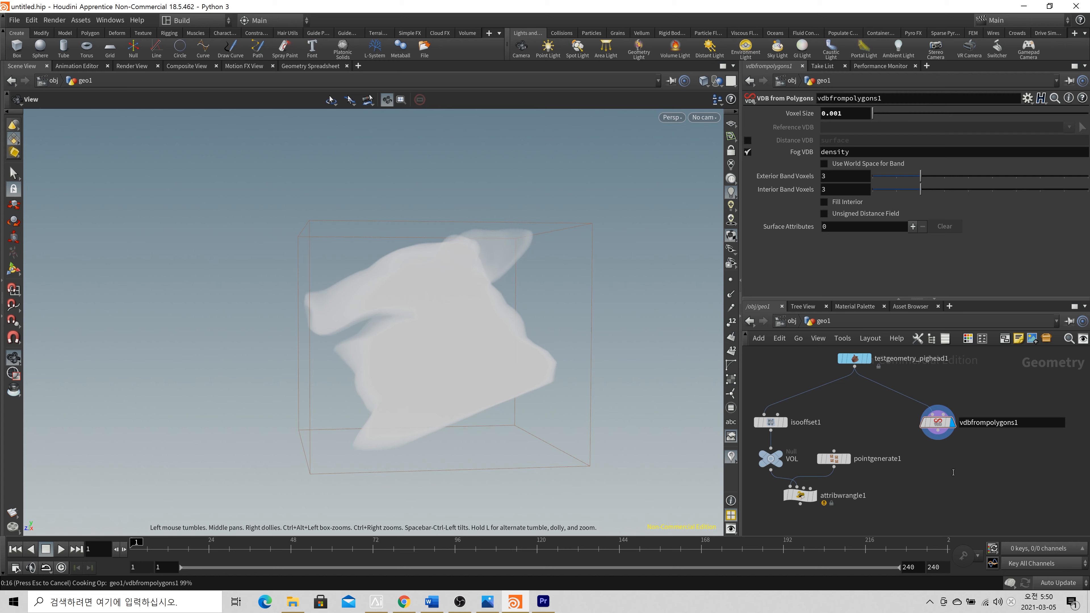
middle_click(938, 423)
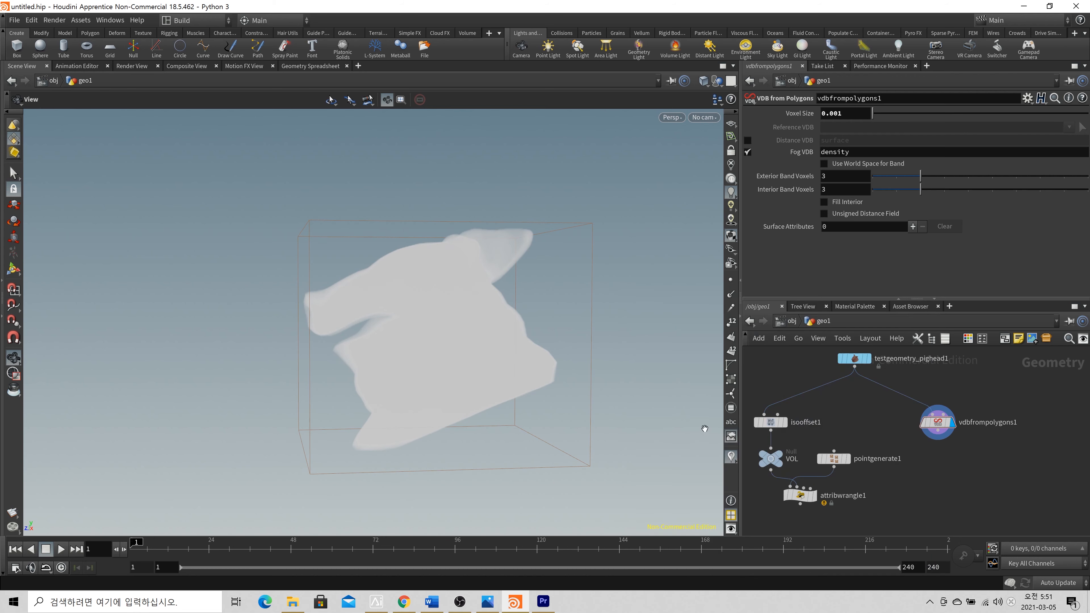
Compare the node info of isooffset1 with that of vdbfrompolygons1.
middle_click(766, 424)
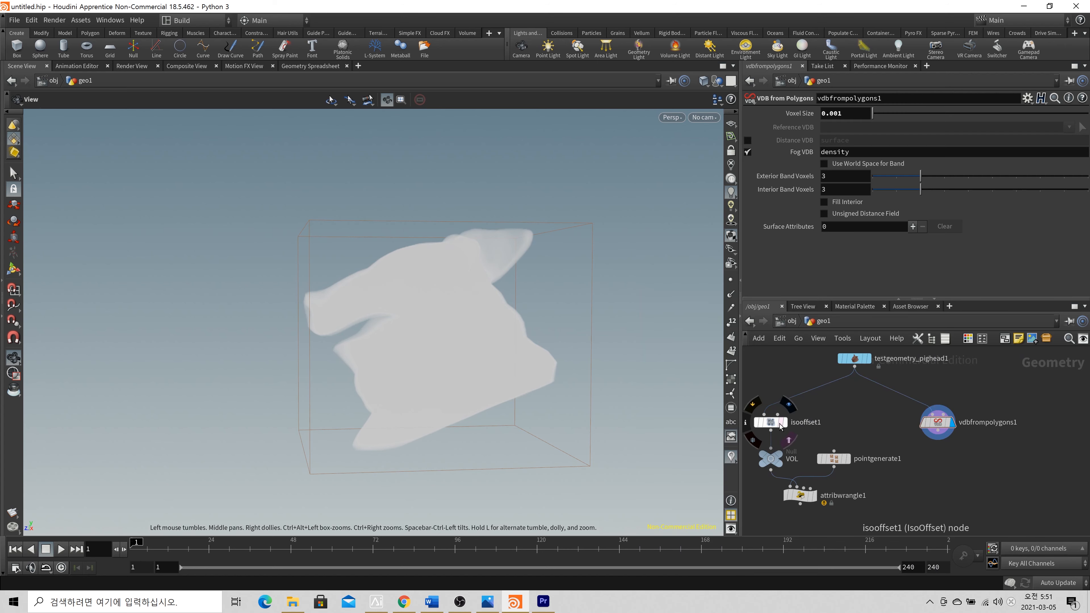
click(937, 422)
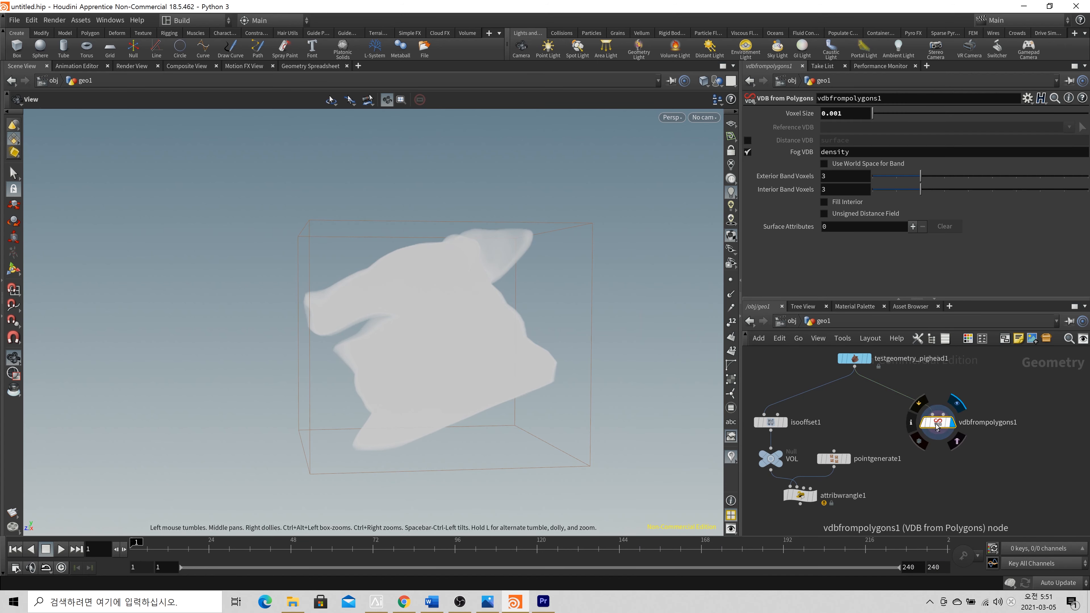
click(915, 401)
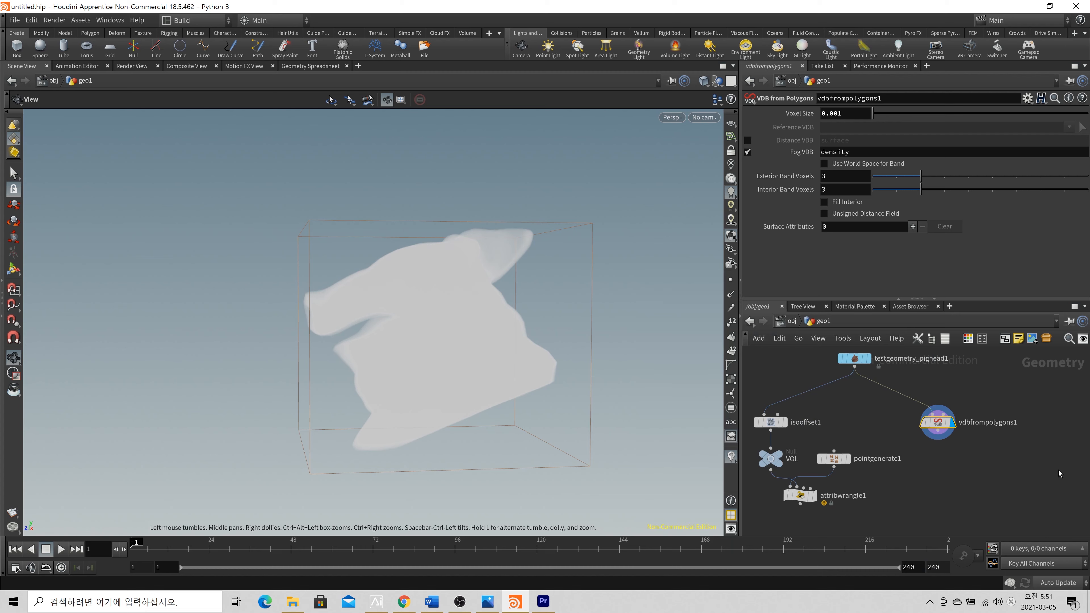
middle_click(943, 428)
mouse_move(956, 430)
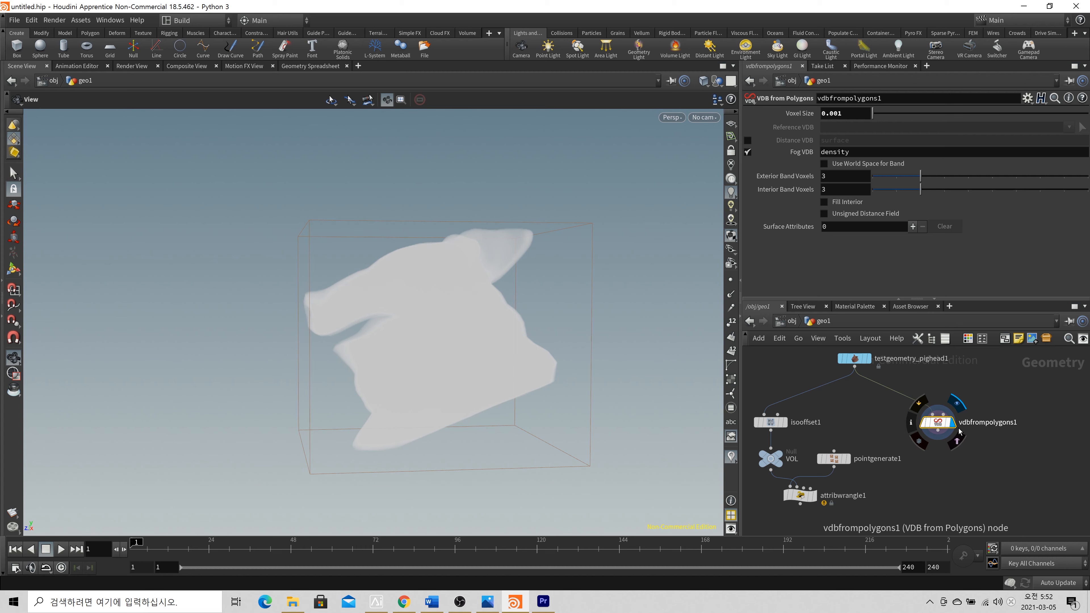
Display testgeometry_pighead1 and examine the original polygon model up close.
click(867, 359)
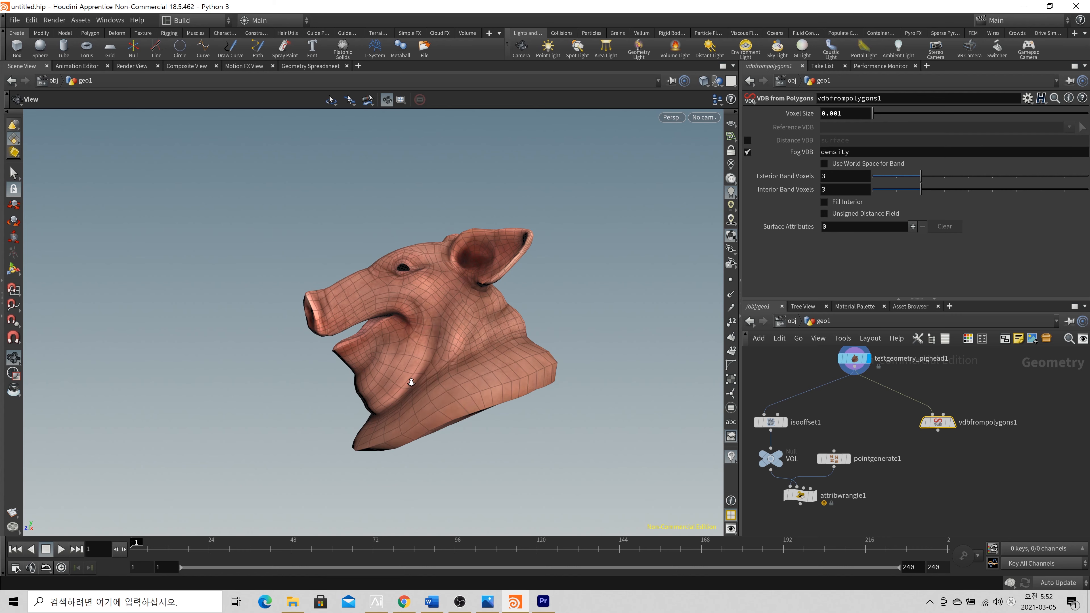
scroll(411, 382, up, 3)
middle_drag(493, 367, 439, 362)
scroll(788, 434, up, 3)
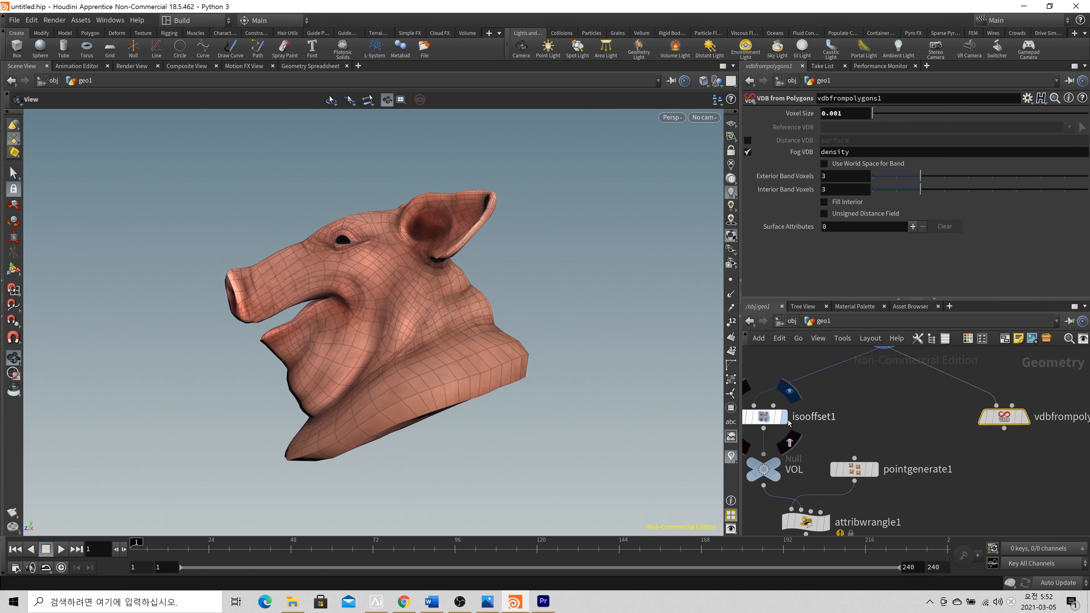
Display isooffset1, set its Div Size to 0.05 and inspect its node info.
click(783, 417)
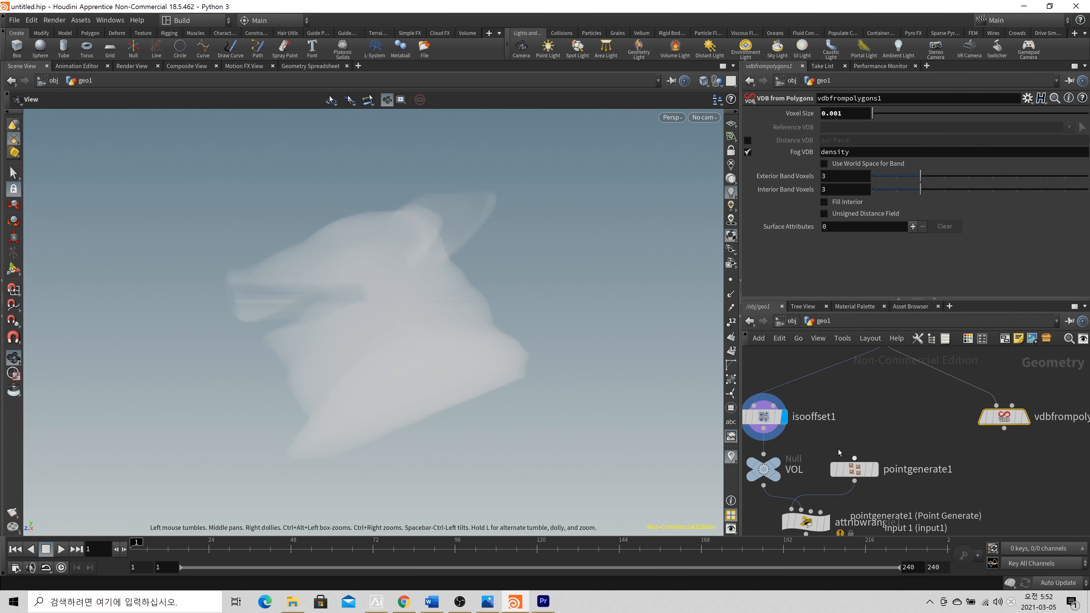
click(774, 420)
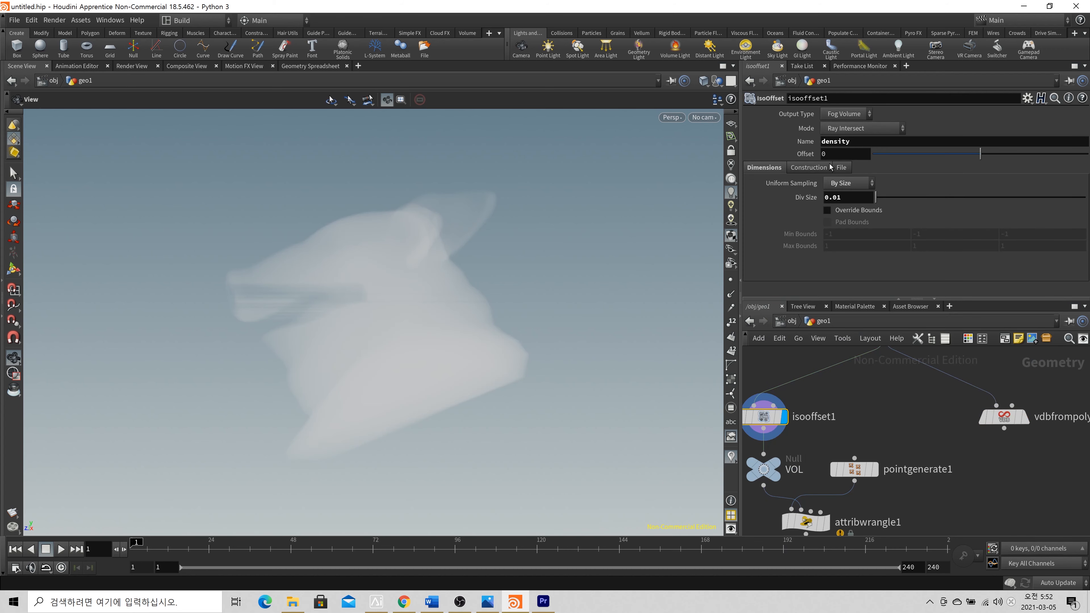
drag(841, 201, 841, 200)
click(838, 200)
text(5)
key(Return)
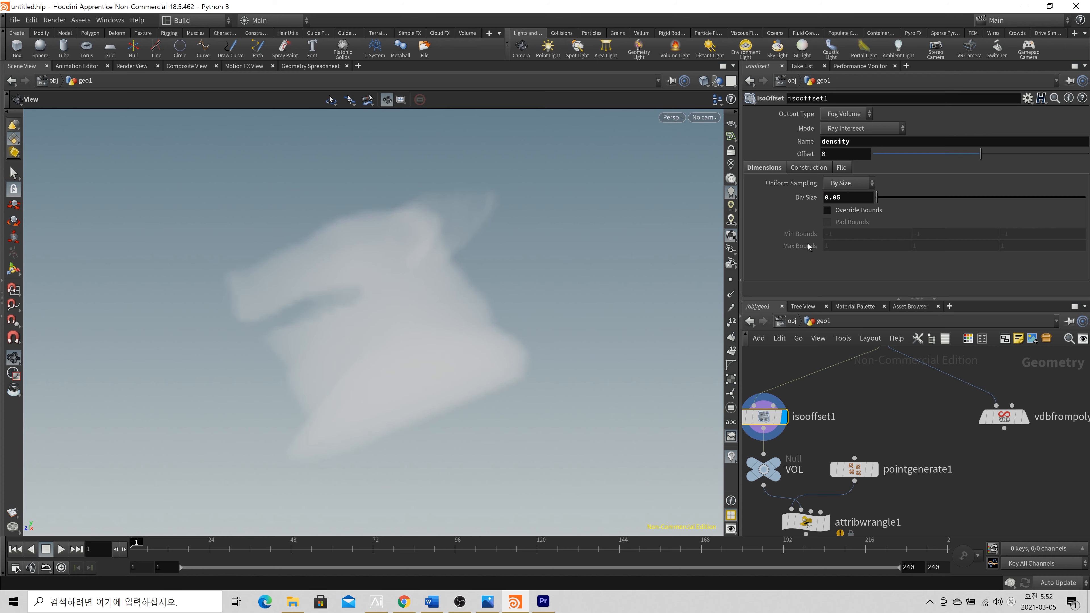
middle_click(766, 418)
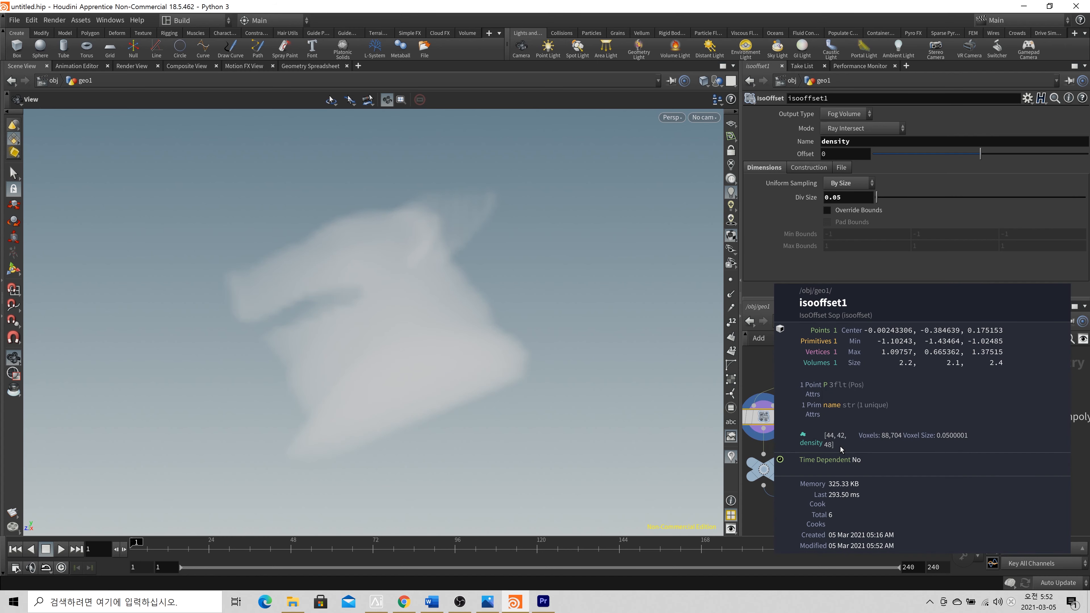
scroll(854, 415, down, 4)
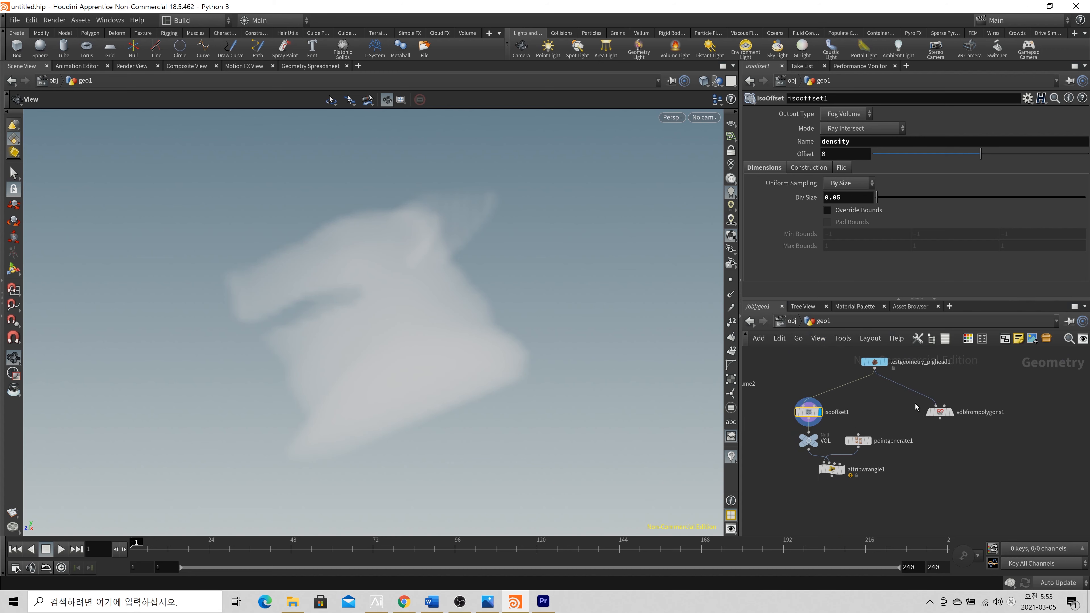
Display vdbfrompolygons1 and coarsen its voxel size to 0.01.
click(939, 412)
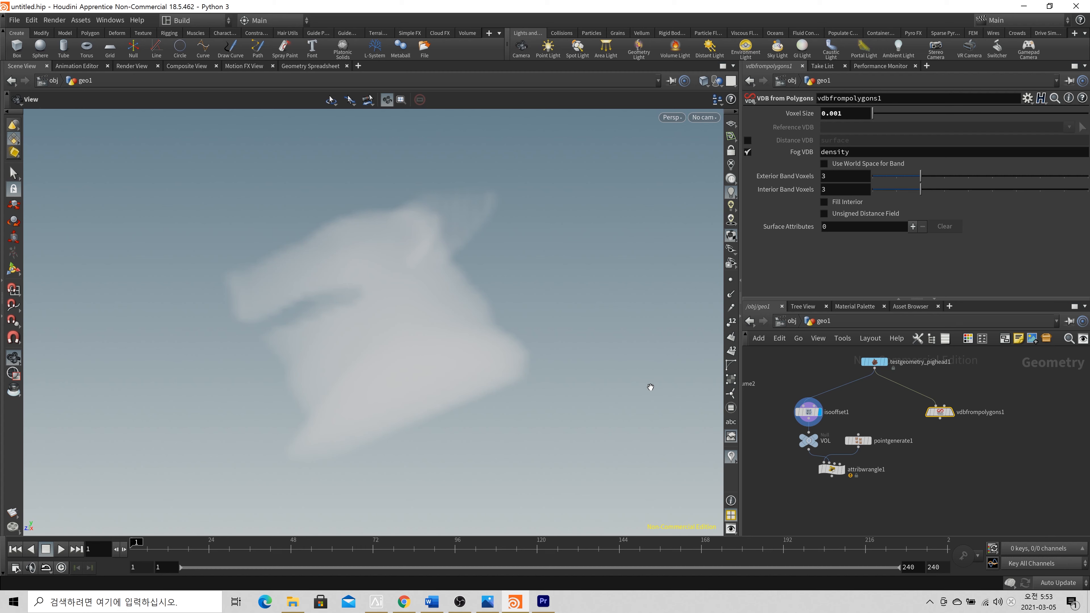
scroll(893, 376, up, 3)
click(994, 440)
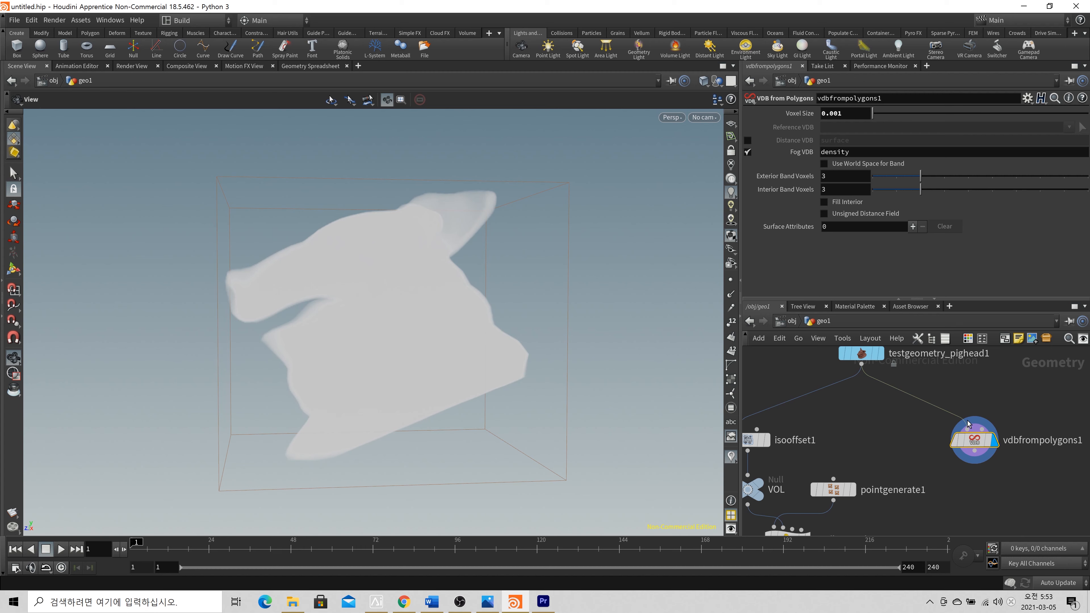
drag(832, 113, 847, 121)
text(1)
key(Return)
Set the voxel size of the displayed VDB to 0.005 and inspect its node info and the volume.
drag(831, 114, 848, 120)
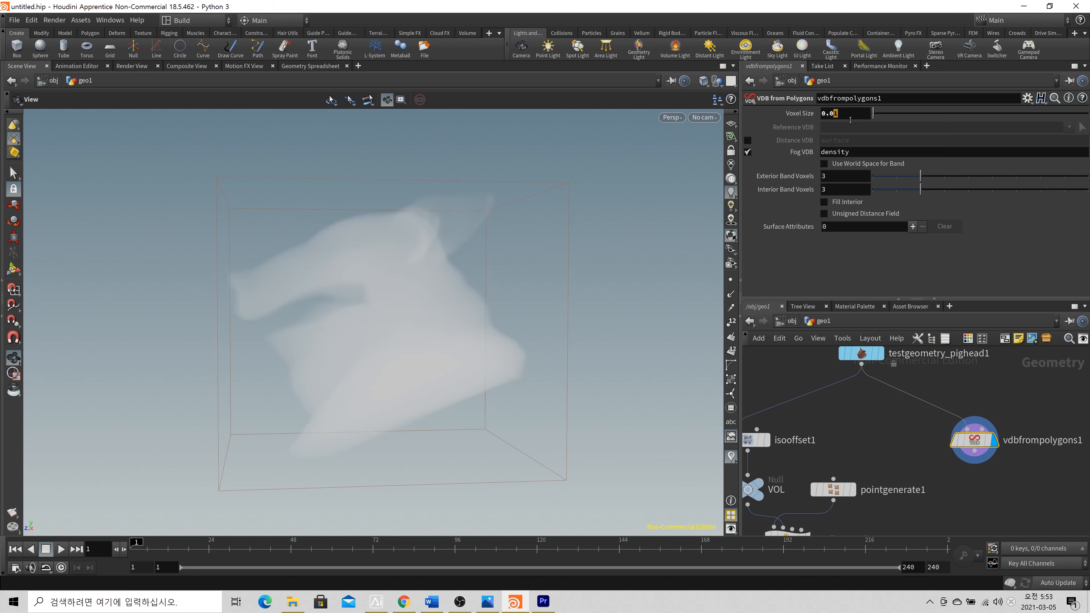
text(005)
key(Return)
middle_click(974, 440)
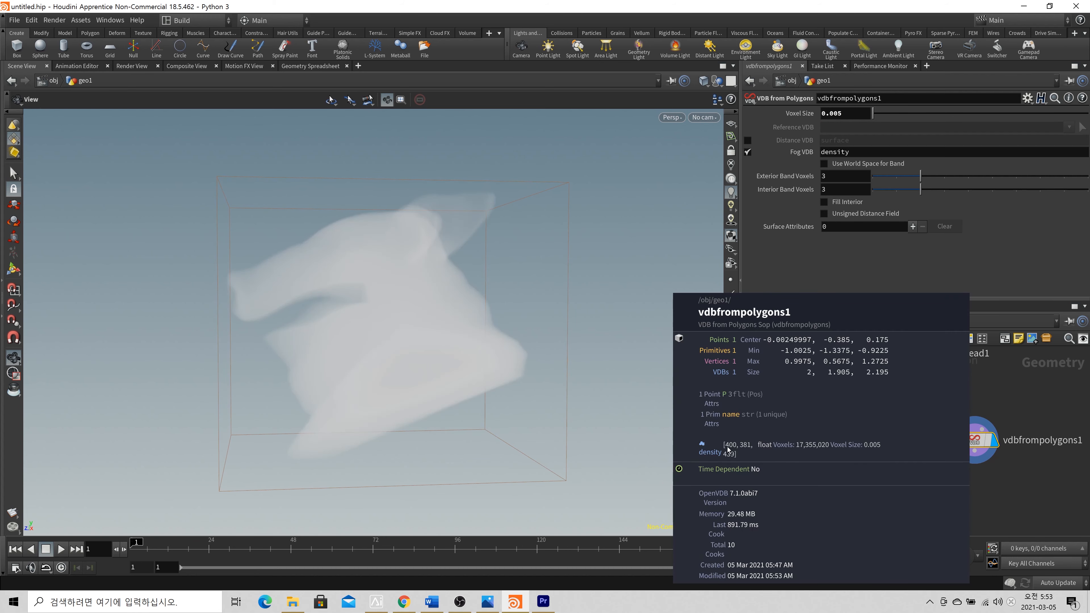
scroll(464, 344, down, 3)
drag(377, 341, 444, 371)
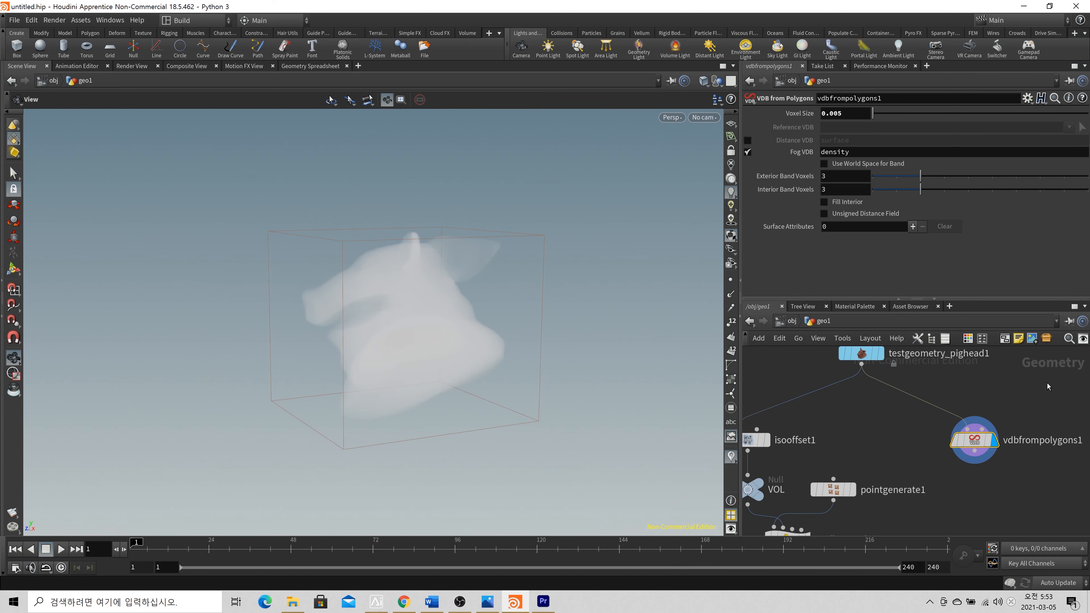
Examine the bounds, voxel count and memory in the node info of vdbfrompolygons1.
middle_click(979, 442)
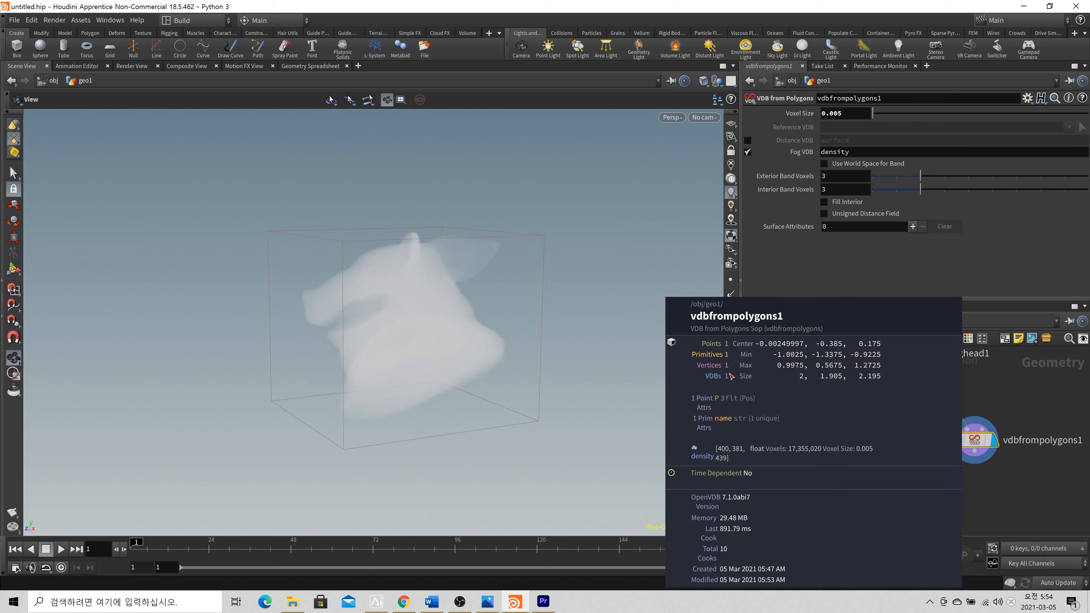
middle_drag(861, 440, 808, 406)
middle_click(859, 441)
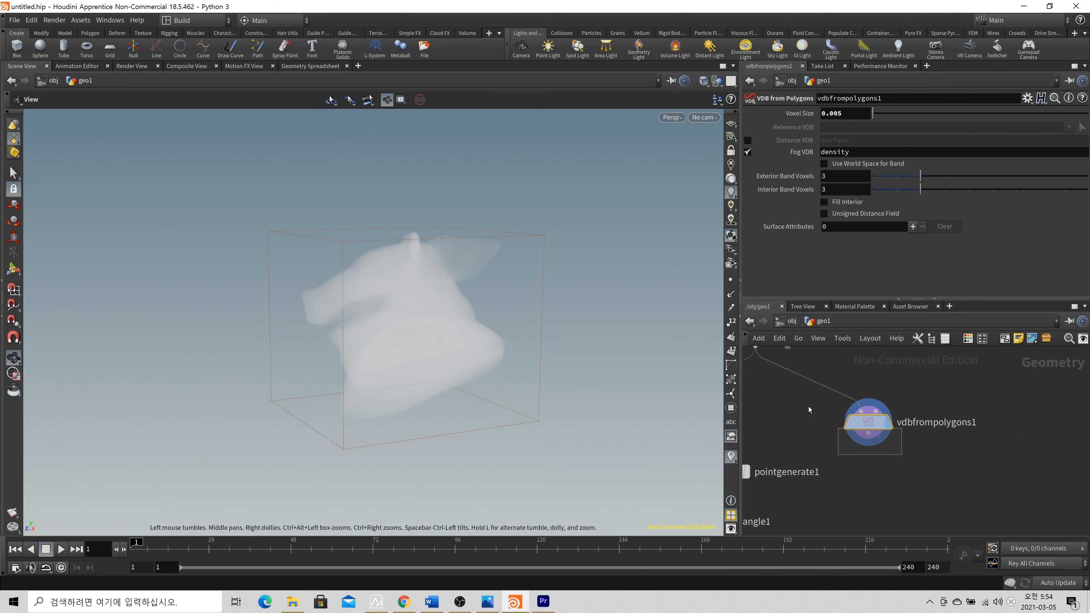
middle_click(868, 429)
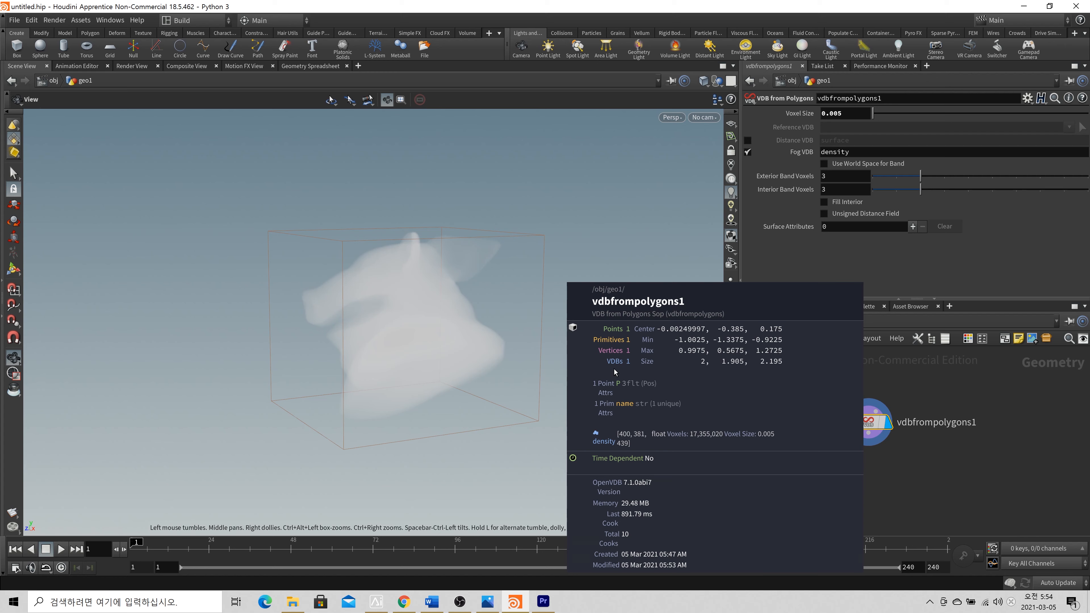
scroll(832, 450, down, 3)
middle_click(952, 406)
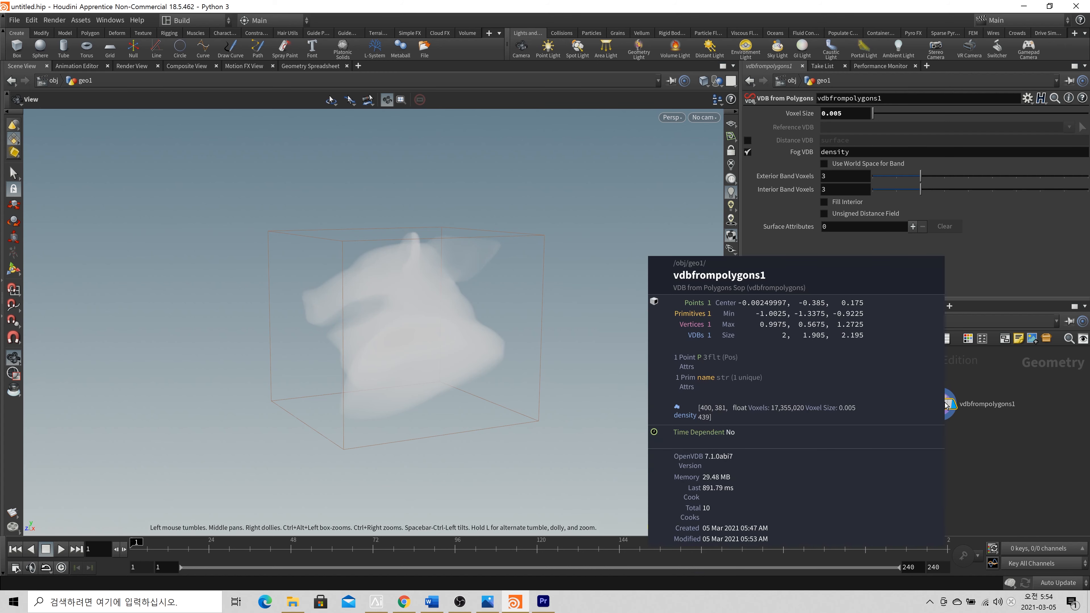
Add a ROP Geometry Output node and connect it directly below vdbfrompolygons1.
key(Tab)
text(rop)
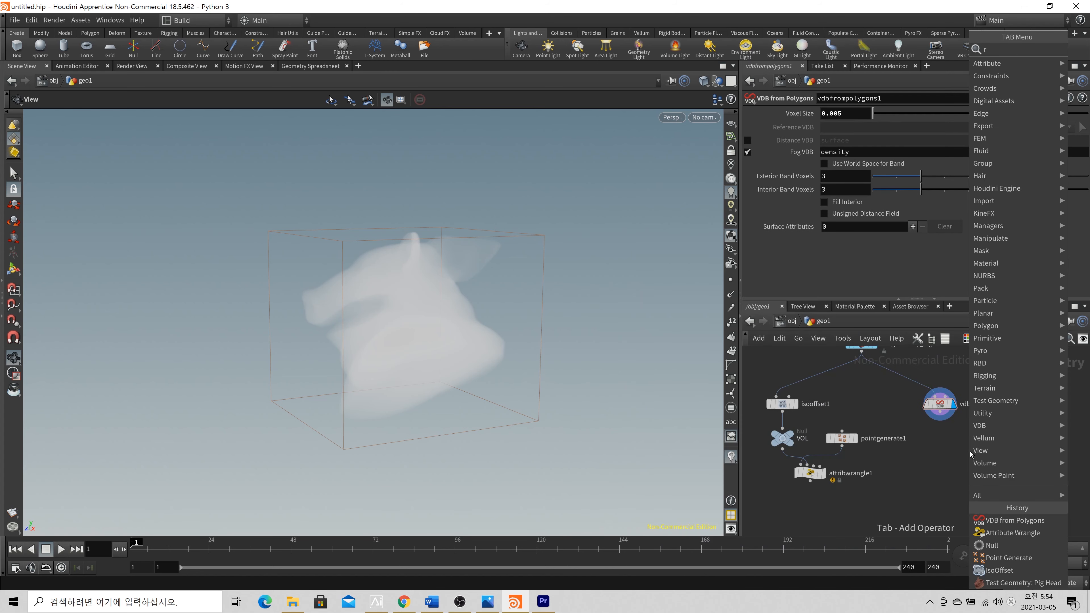
key(Down)
key(Down)
key(Down)
key(Down)
key(Return)
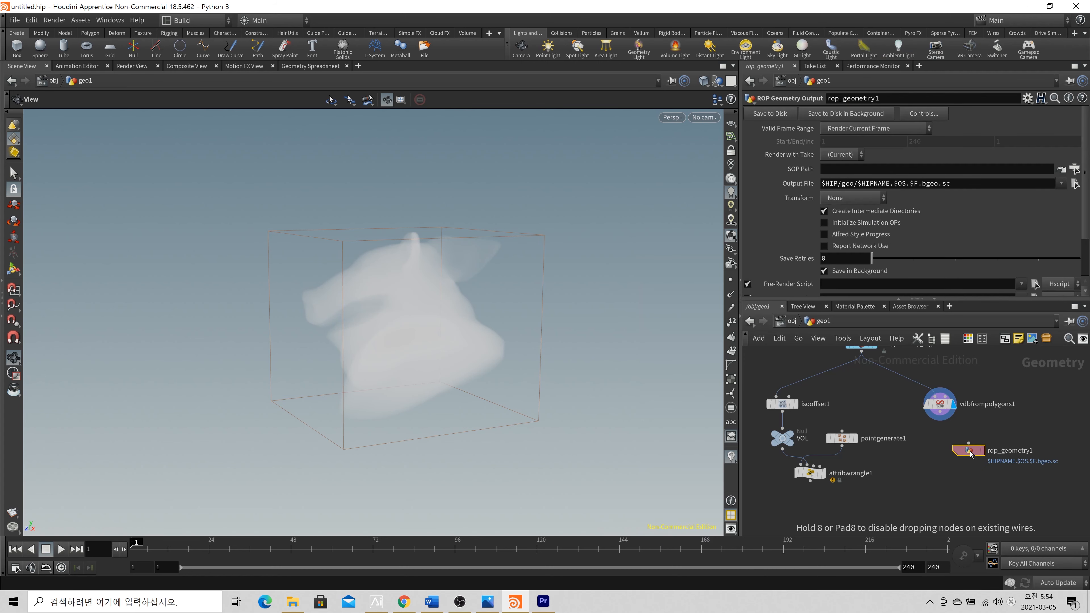
click(947, 457)
drag(947, 457, 927, 458)
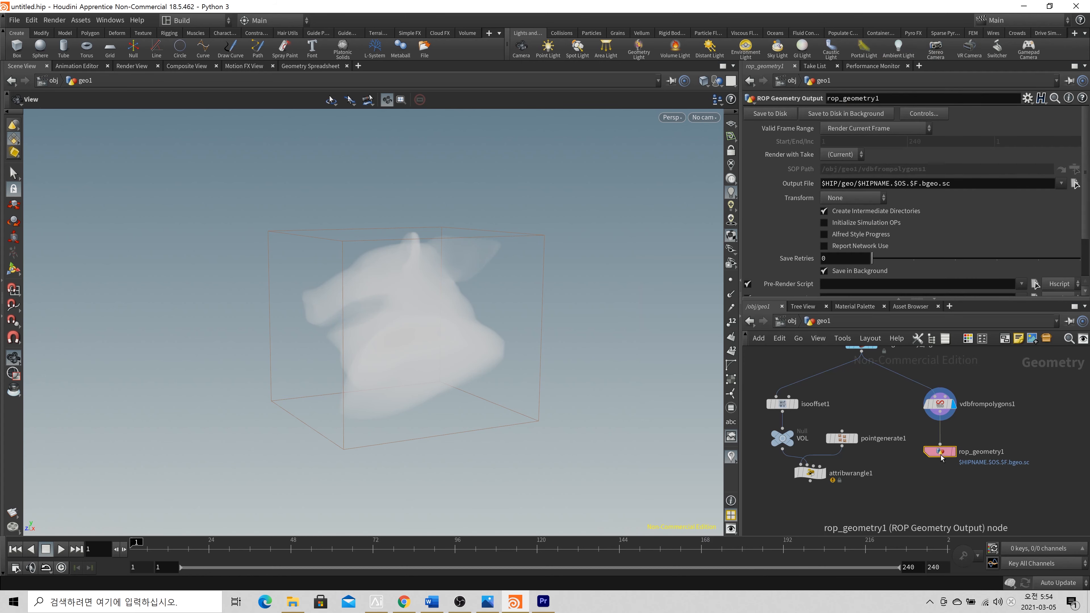
Check the node info of rop_geometry1 and vdbfrompolygons1, ending with rop_geometry1 selected.
middle_click(940, 452)
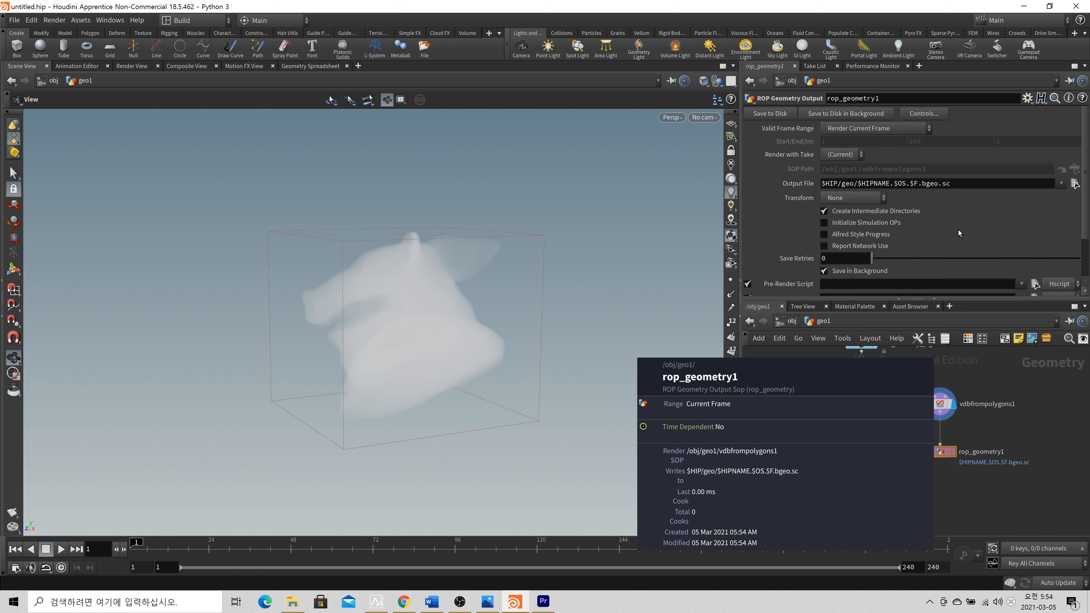
click(942, 403)
middle_click(942, 404)
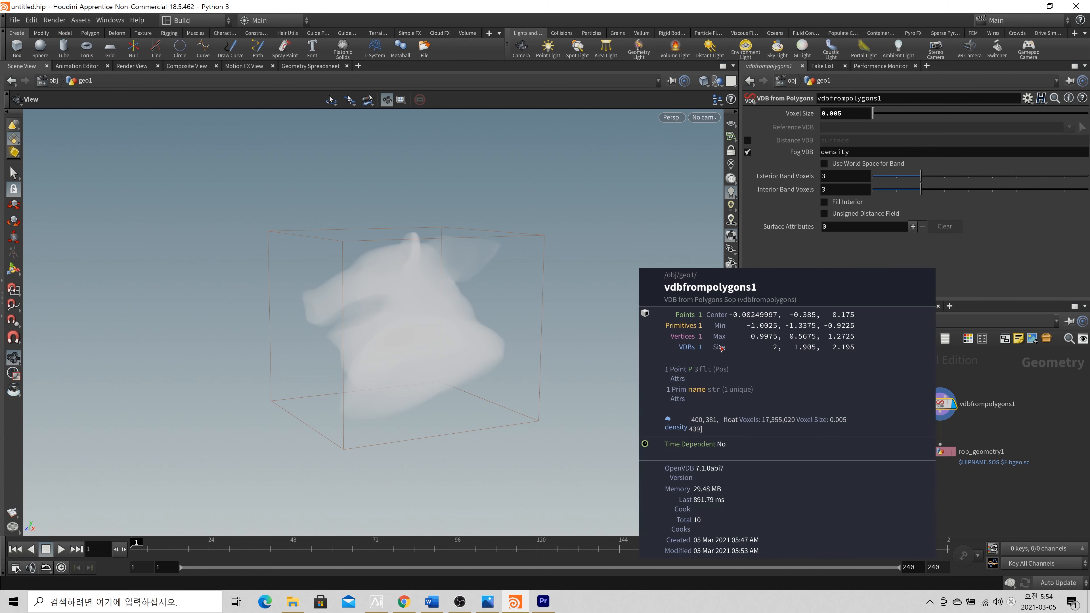
click(939, 452)
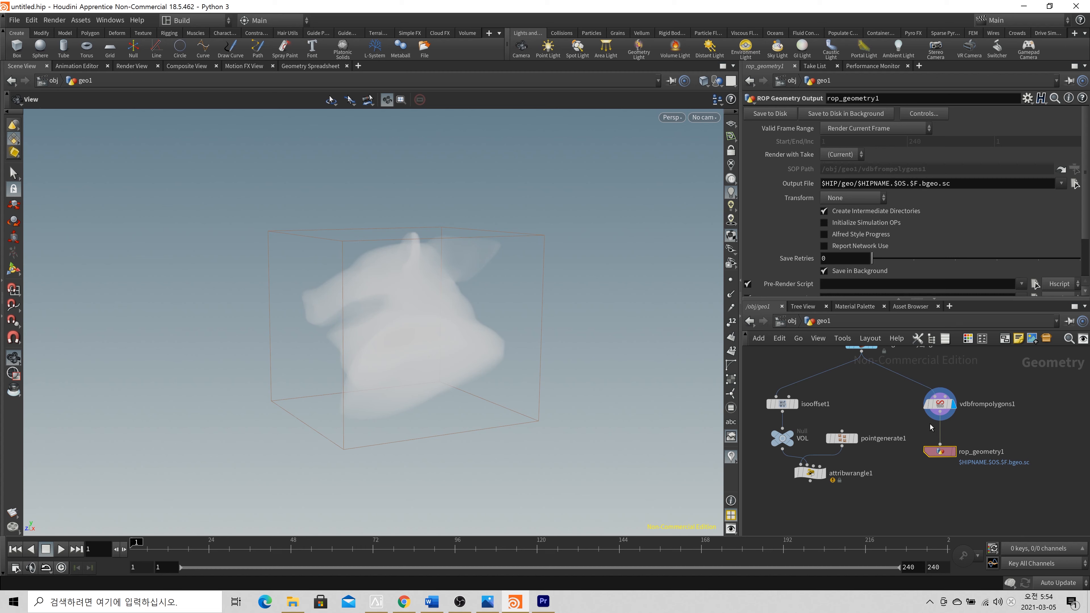
Change the output file of rop_geometry1 to the VDB format, giving $HIP/geo/$HIPNAME.$OS.$F.vdb.
click(920, 185)
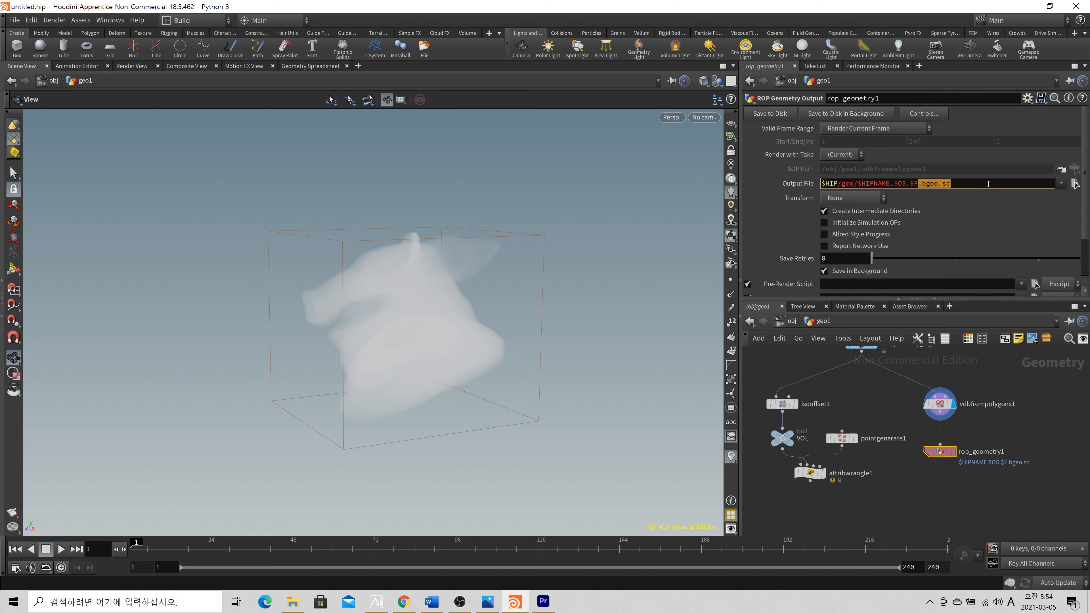
drag(921, 185, 1013, 184)
text(vdb)
key(Return)
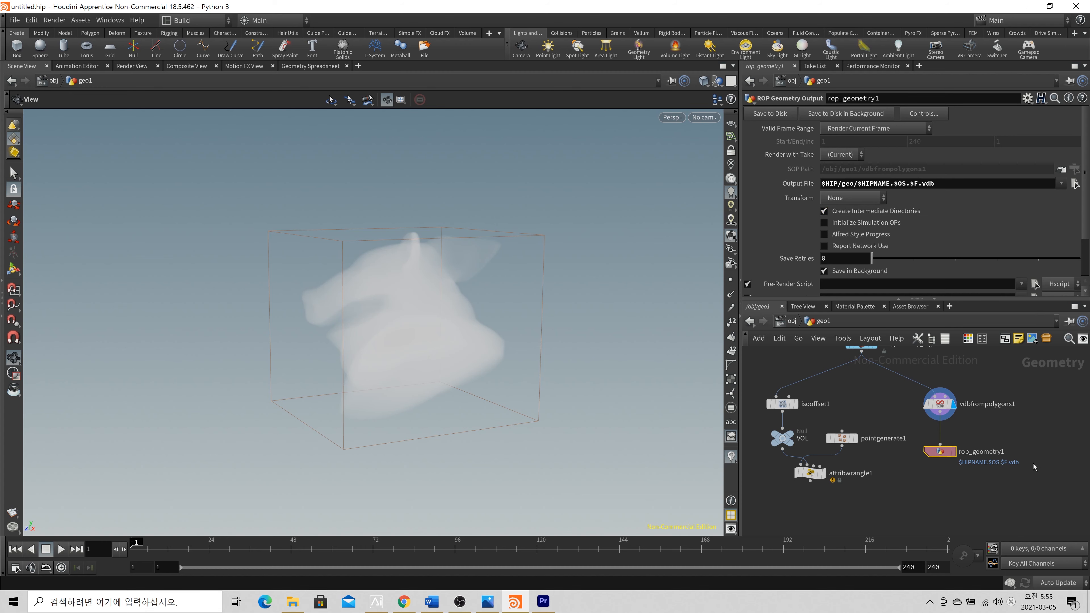
Display the VOL null and rewire rop_geometry1 to its output, placing the ROP below and beside the IsoOffset branch.
scroll(959, 468, down, 2)
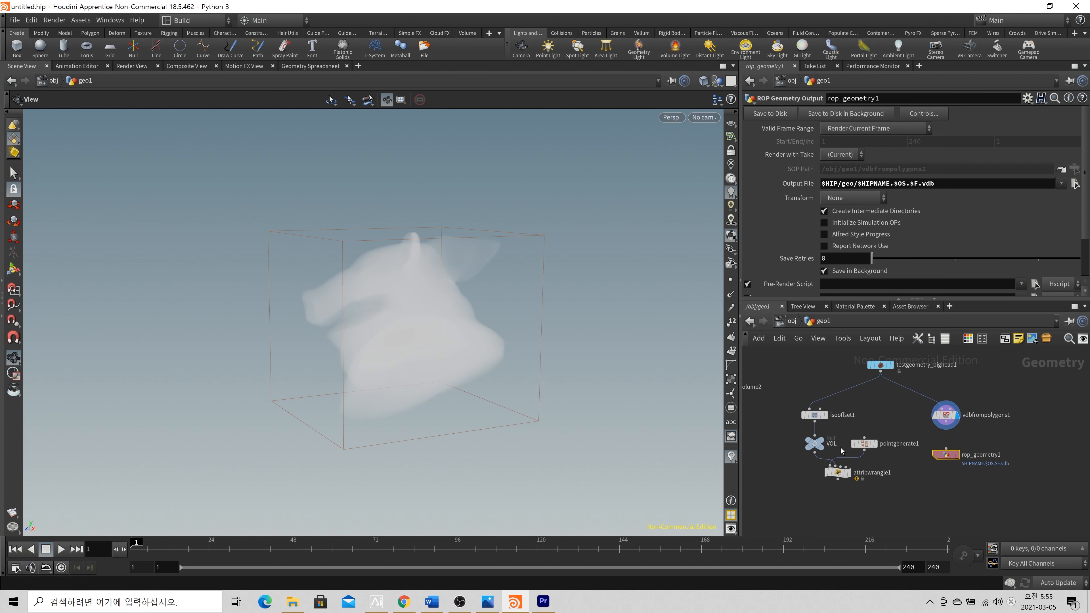
click(818, 444)
middle_click(817, 451)
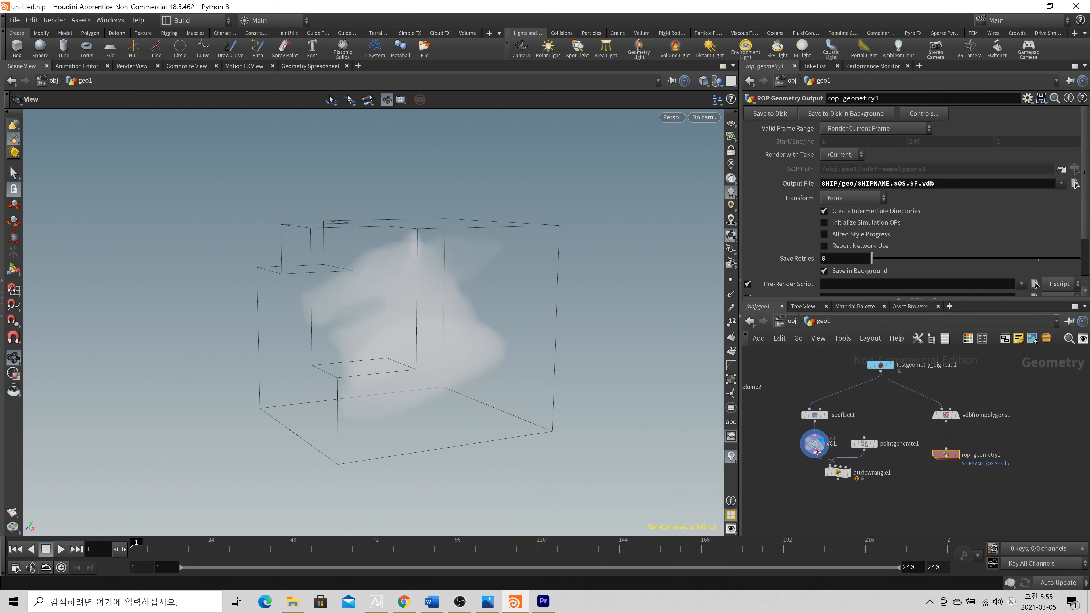
click(815, 453)
click(947, 450)
drag(947, 455, 766, 501)
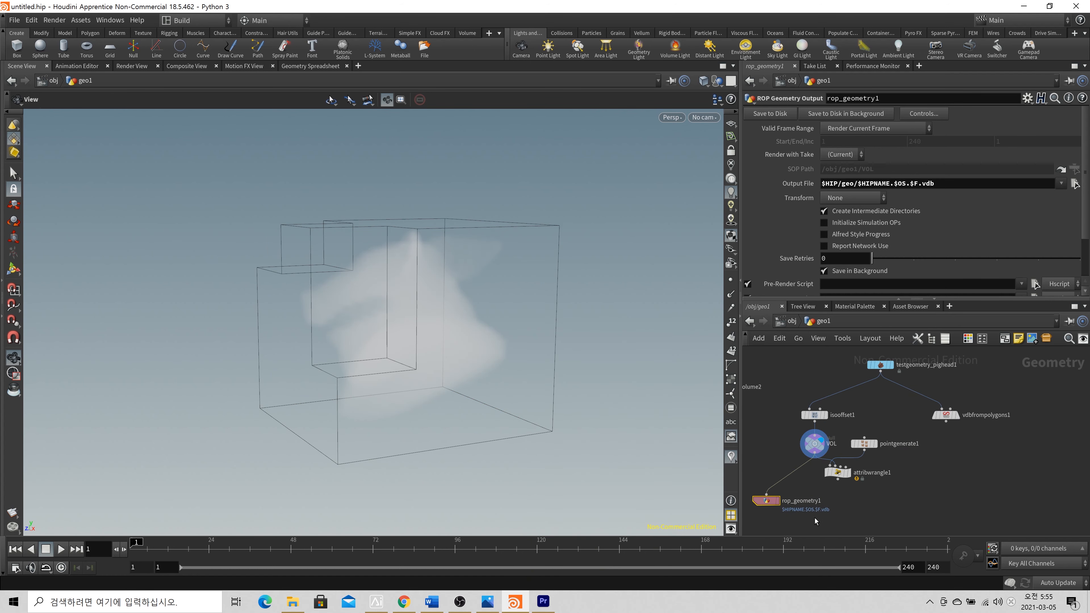
middle_drag(818, 496, 935, 478)
drag(887, 486, 858, 500)
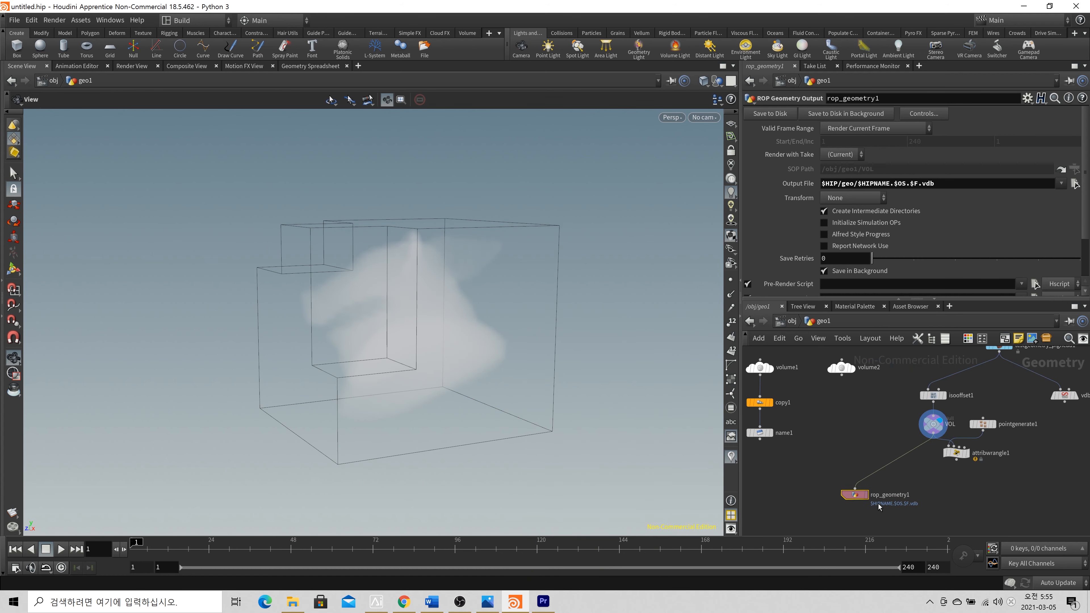
Examine the node info of the VOL null that feeds rop_geometry1.
middle_click(934, 426)
middle_click(932, 431)
middle_click(933, 425)
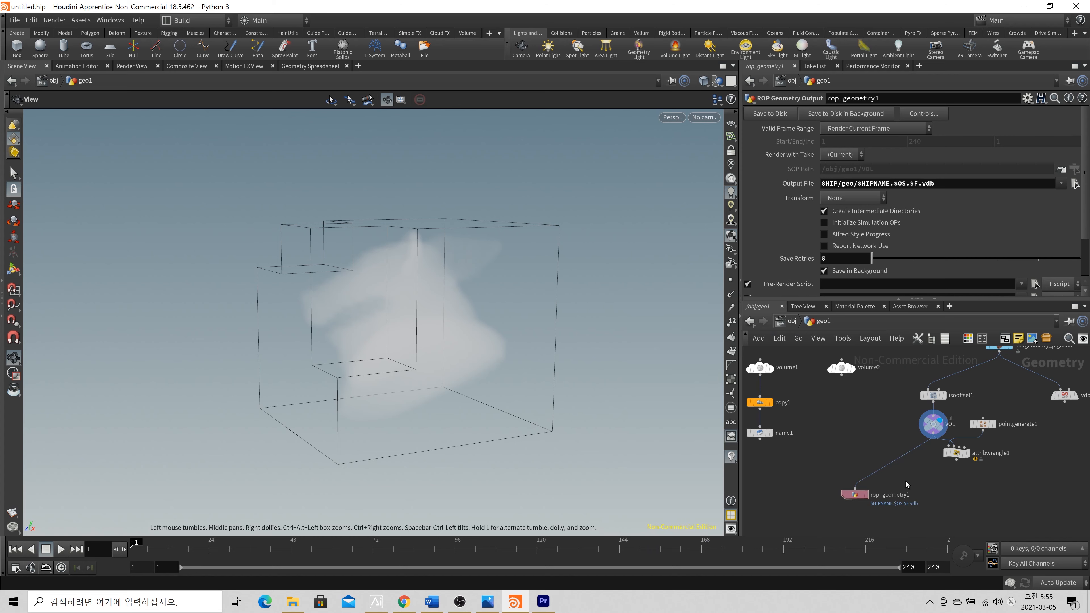
Add a Convert VDB node next to rop_geometry1, connect it to the VOL null's output and display it.
key(Tab)
text(convertvdb)
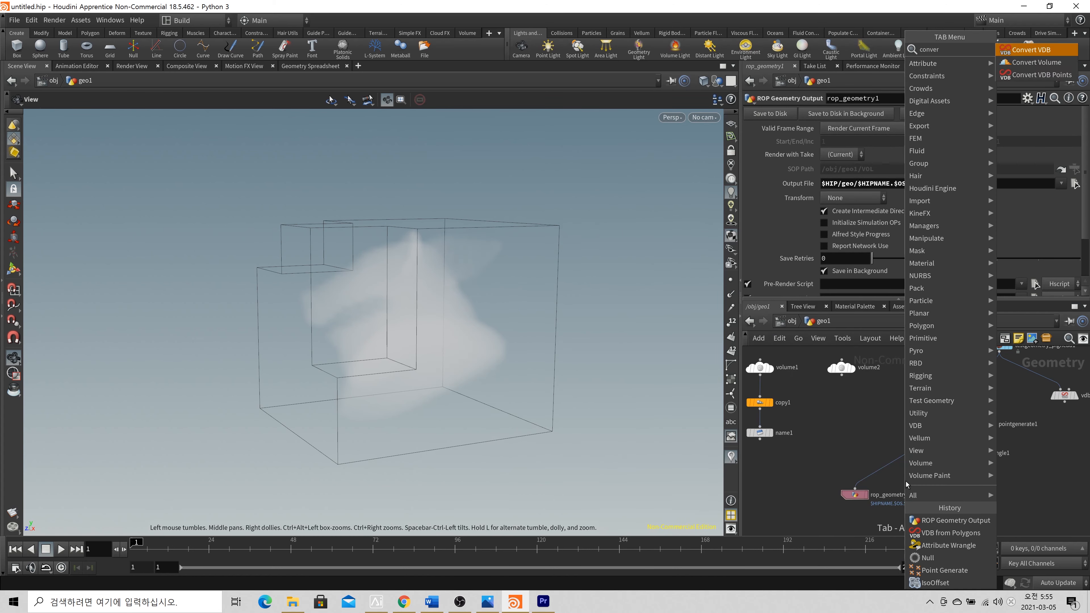
key(Return)
click(906, 484)
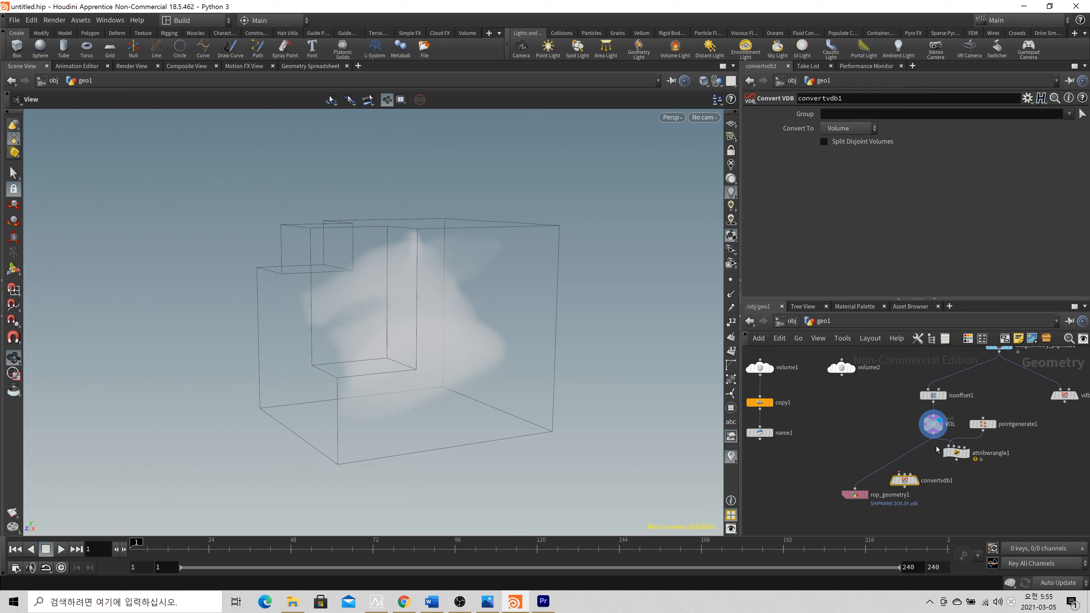
drag(934, 439, 898, 474)
click(916, 480)
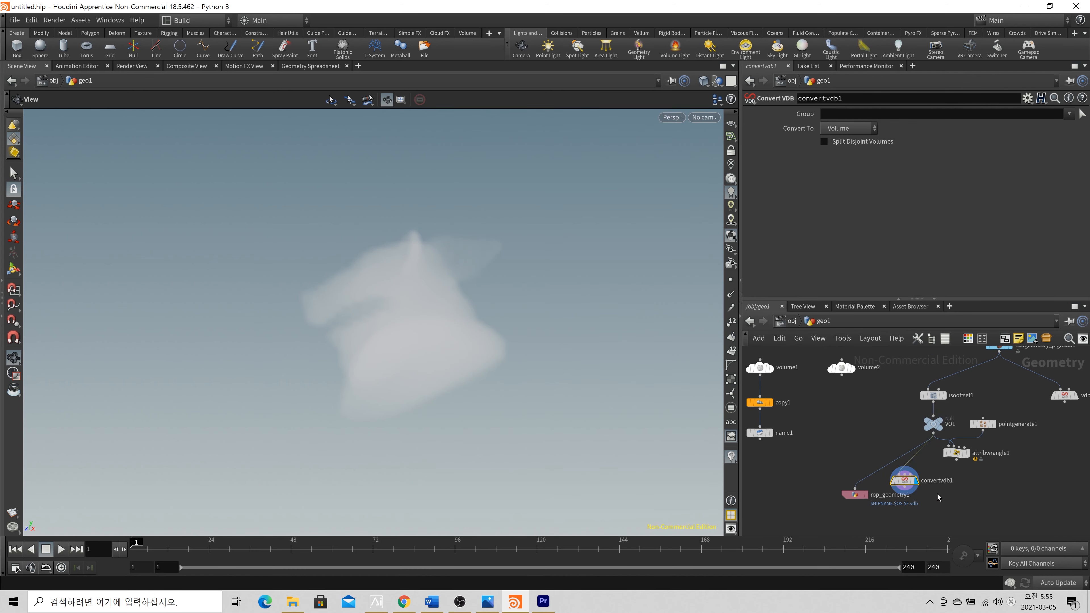
Set convertvdb1 to convert to VDB and check the resulting voxels and memory in its node info.
click(847, 128)
click(837, 138)
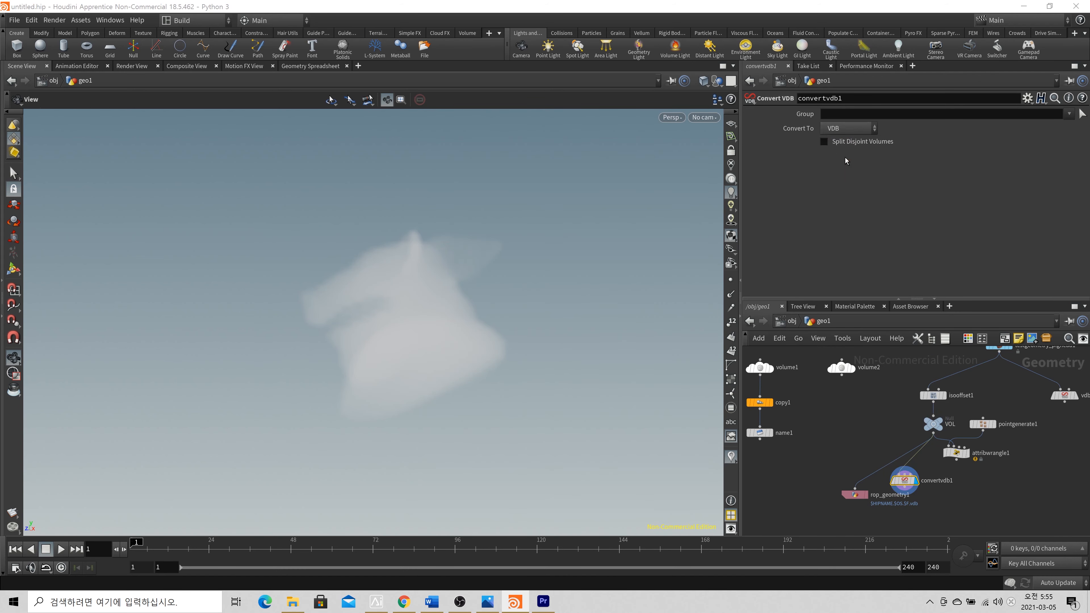
middle_click(906, 479)
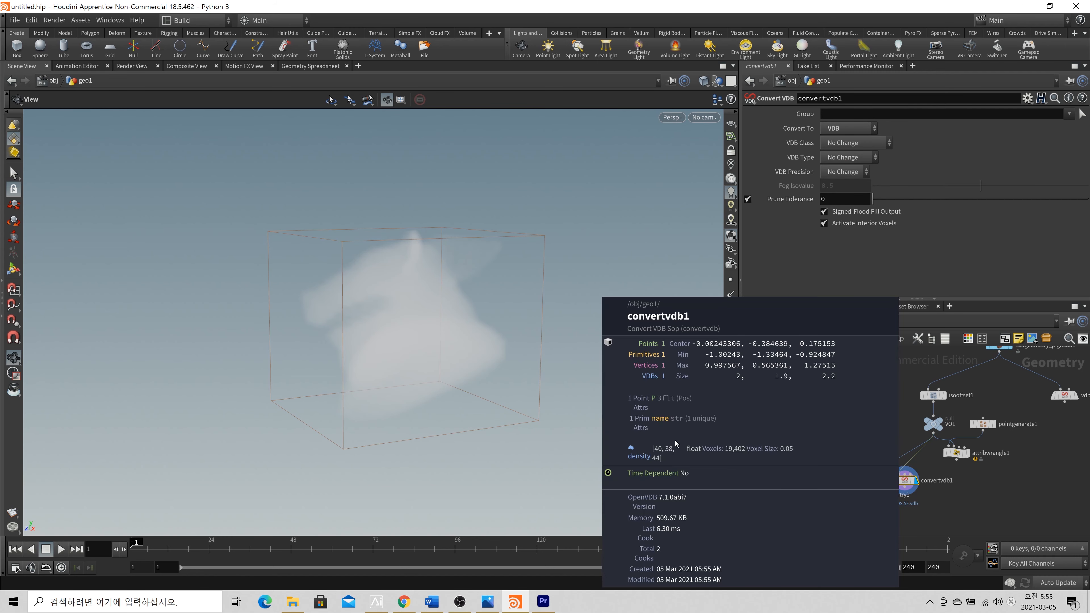
middle_drag(638, 427, 701, 398)
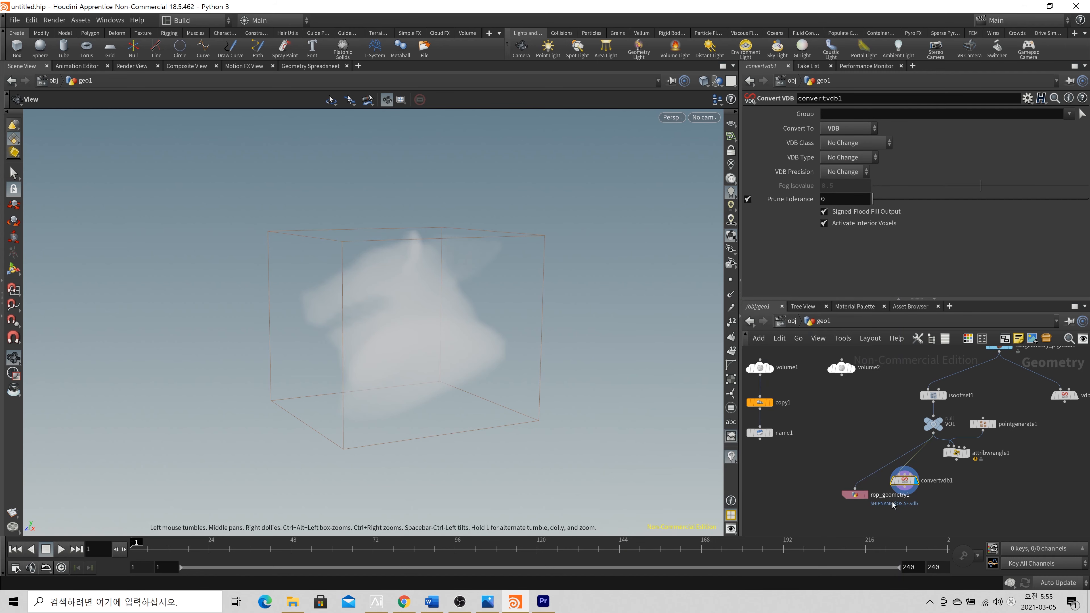
Rewire rop_geometry1 to the output of convertvdb1 and place it directly below that node.
drag(855, 488, 904, 487)
middle_drag(897, 500, 859, 468)
mouse_move(819, 465)
mouse_down()
mouse_move(867, 476)
mouse_move(819, 469)
mouse_up()
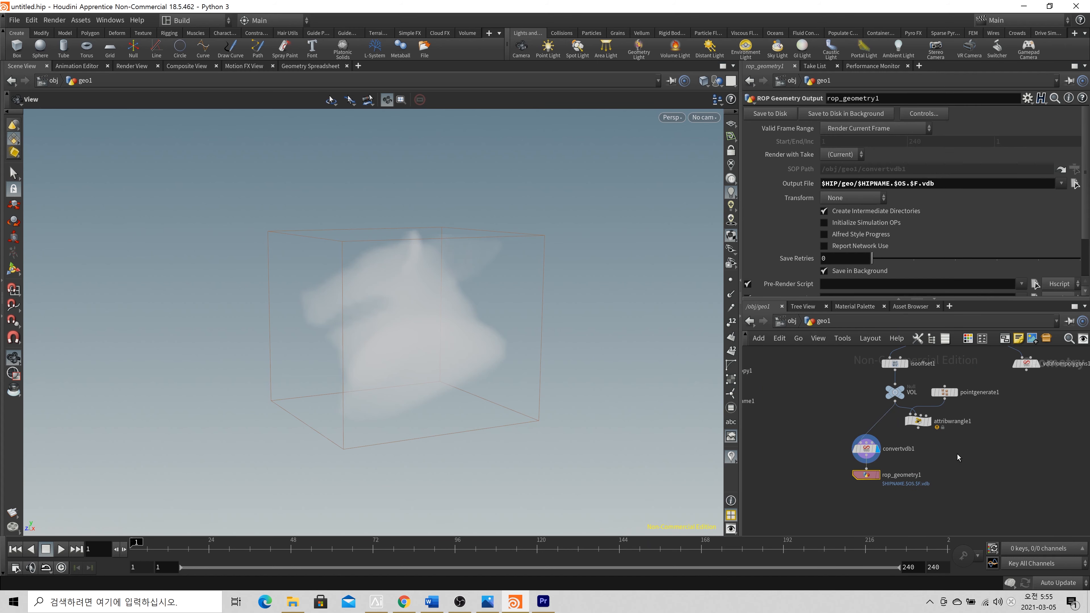
Copy convertvdb1, place the duplicate below vdbfrompolygons1, connect it to that node's output and display it.
drag(934, 464, 871, 449)
key(ctrl+c)
middle_drag(1042, 396, 991, 429)
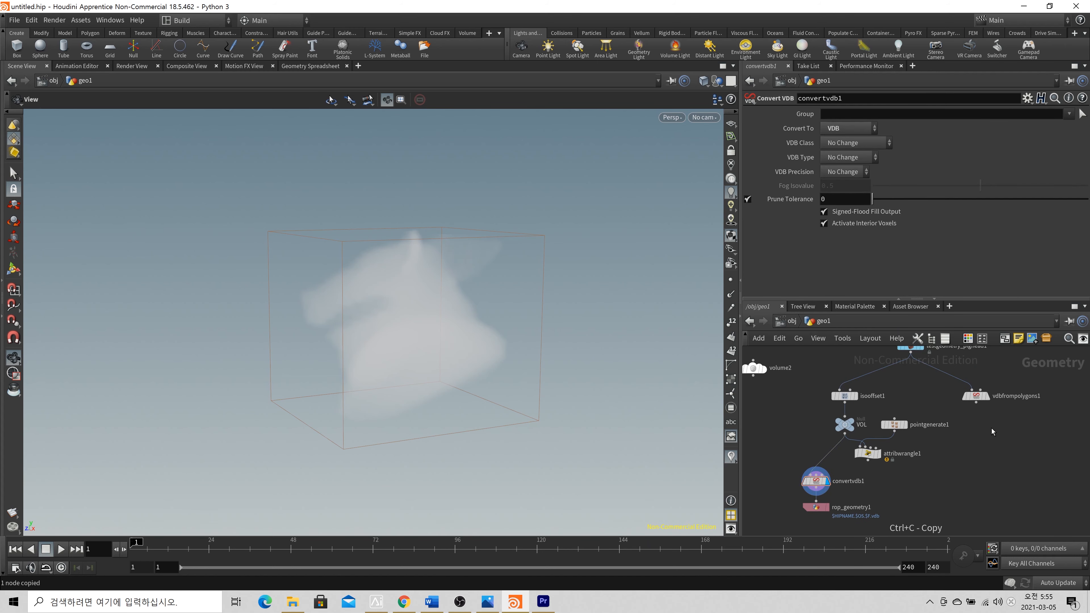
key(ctrl+v)
scroll(1002, 429, up, 3)
drag(979, 427, 966, 448)
drag(955, 384, 951, 432)
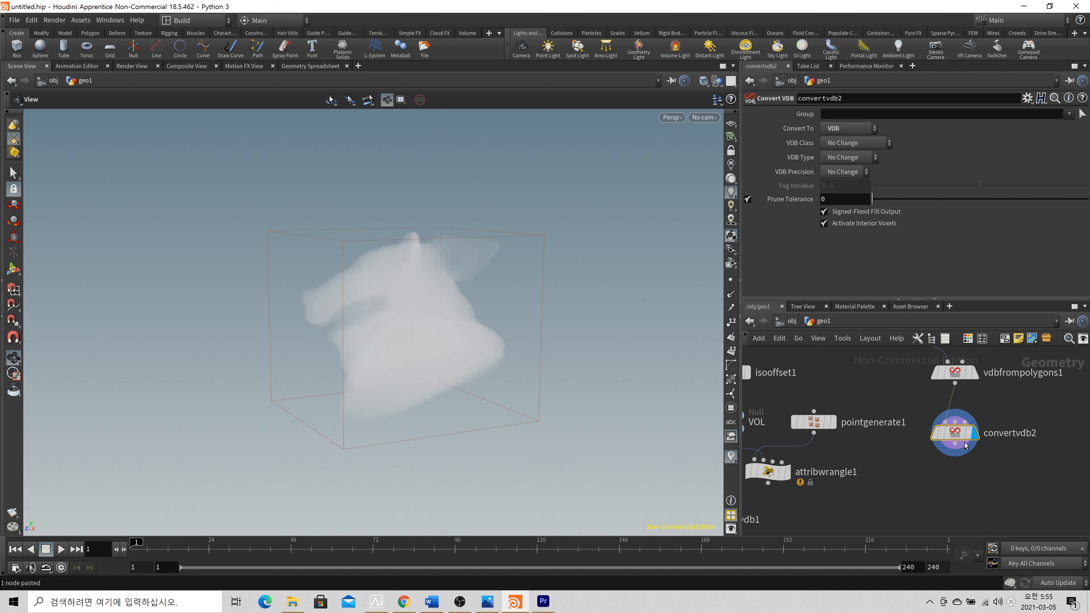
Set convertvdb2 to convert to Volume and check its resolution, voxels and memory in the node info.
middle_click(954, 372)
click(841, 128)
click(840, 143)
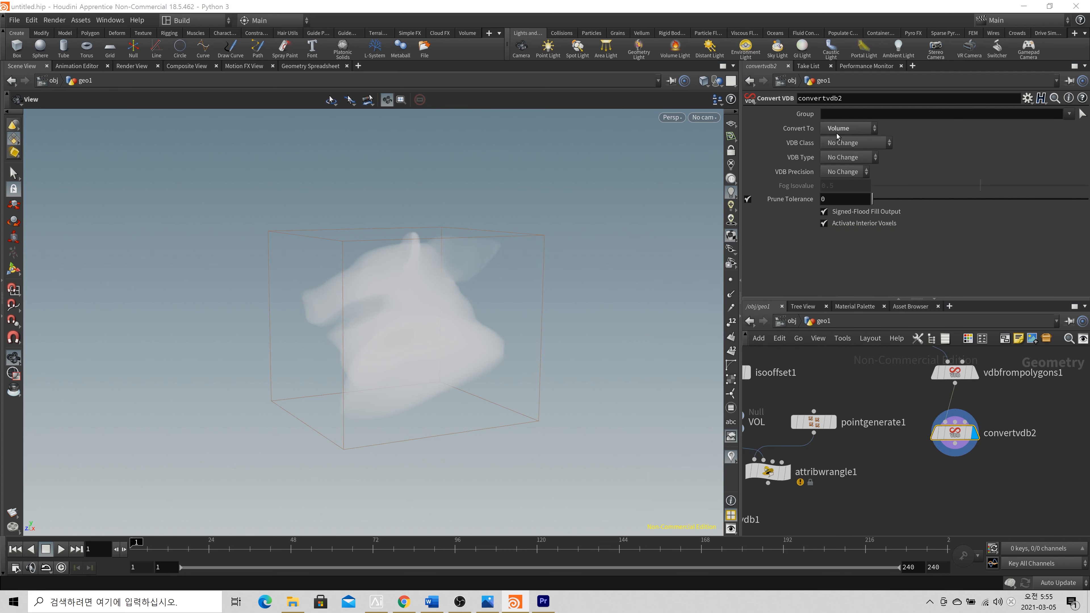
middle_click(954, 433)
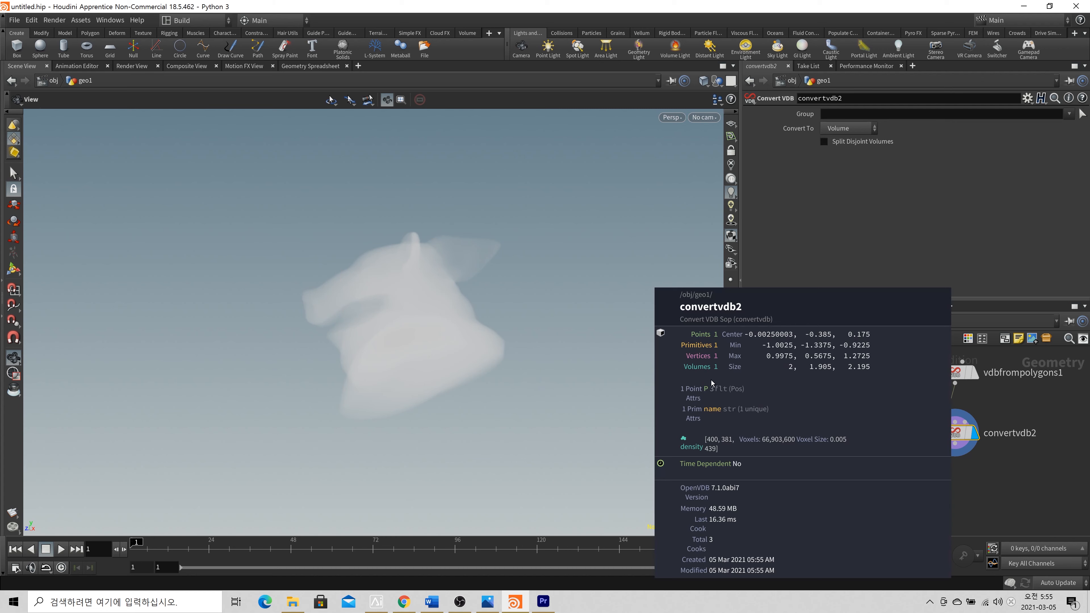
scroll(916, 475, down, 3)
middle_drag(922, 476, 887, 508)
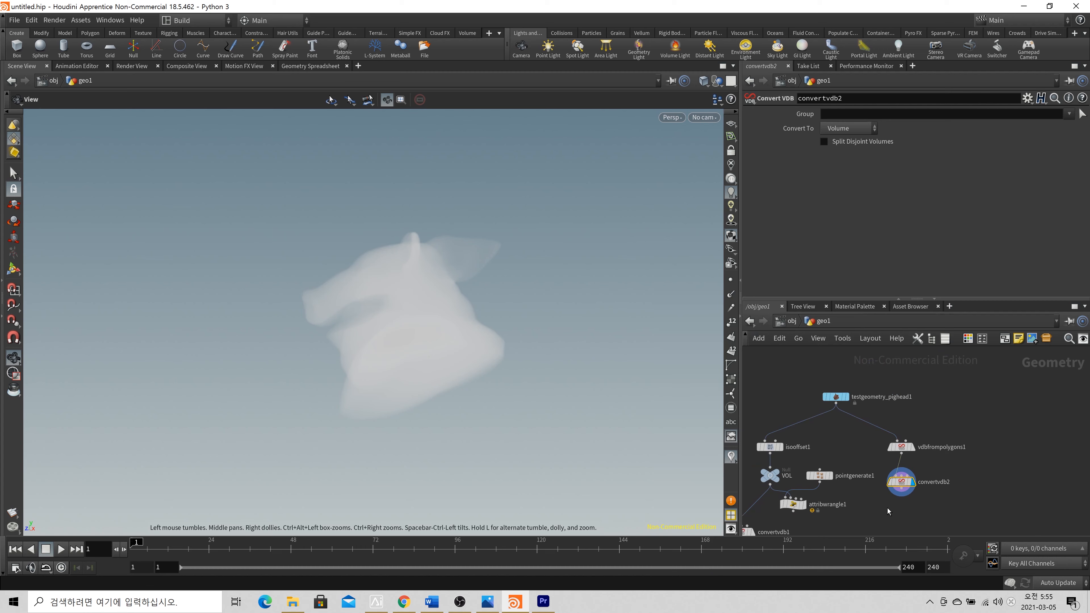